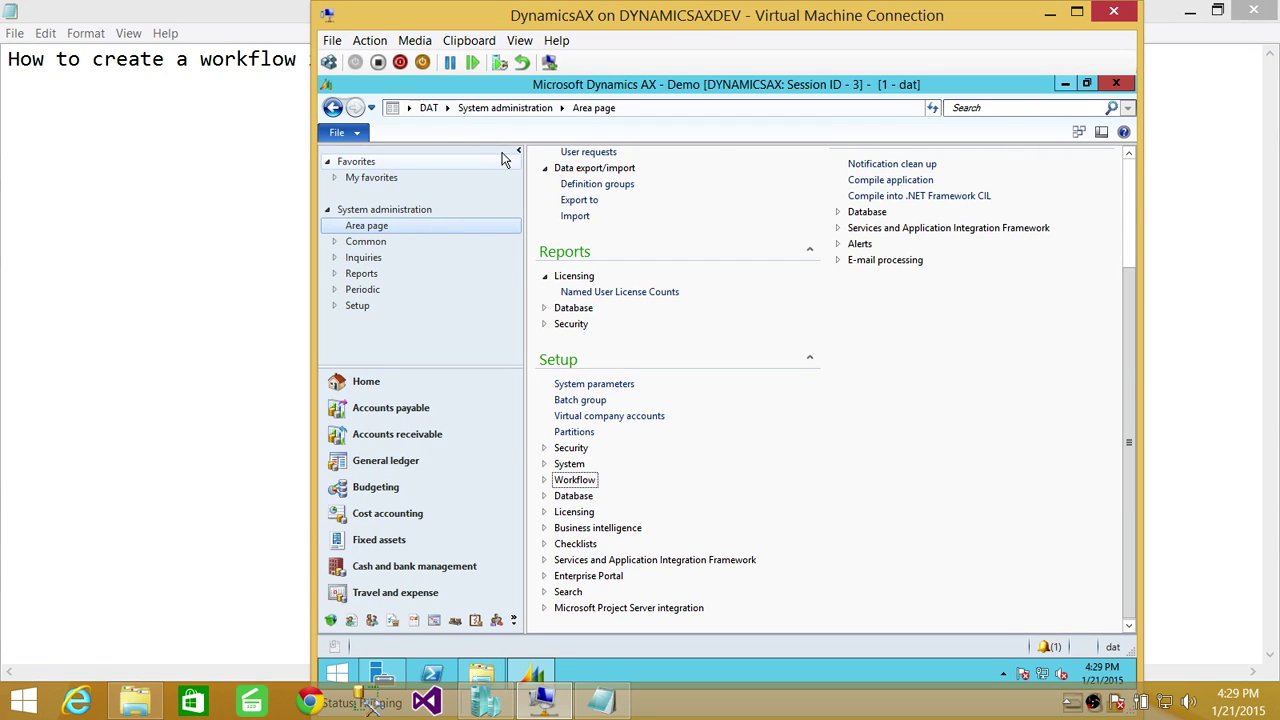
# Go to the System administration module's area page.
pyautogui.click(447, 108)
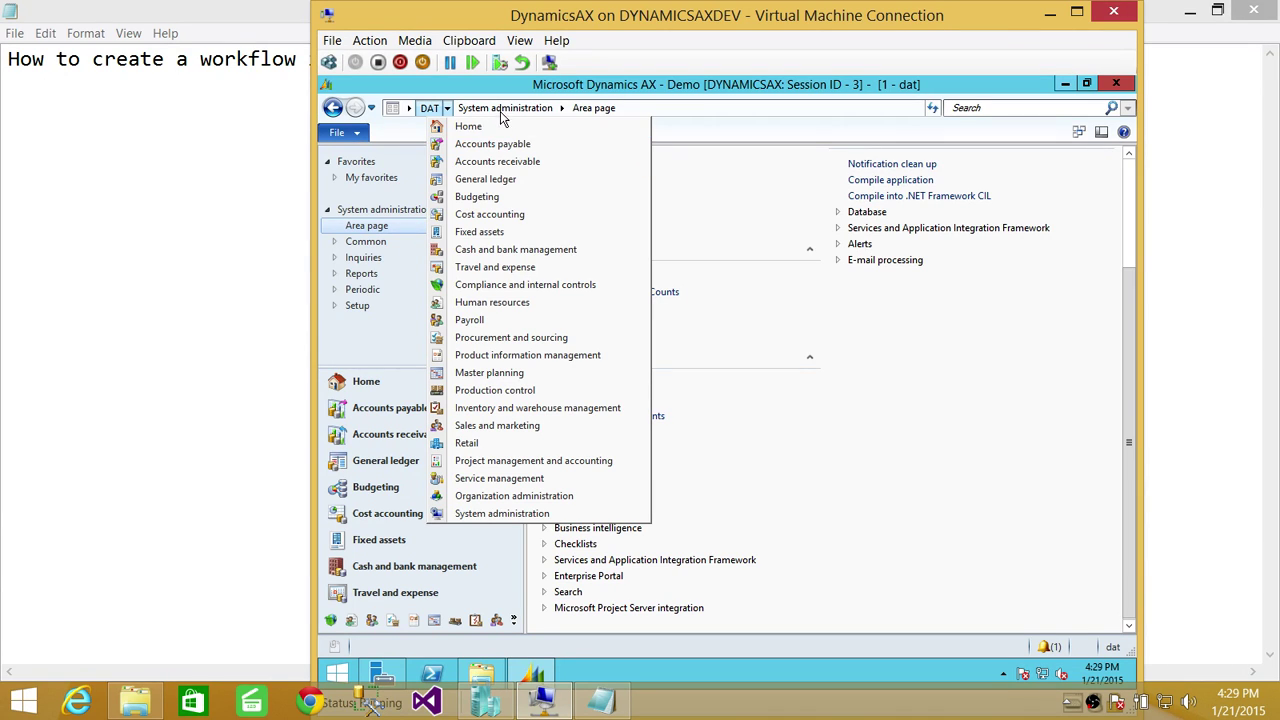
pyautogui.click(692, 108)
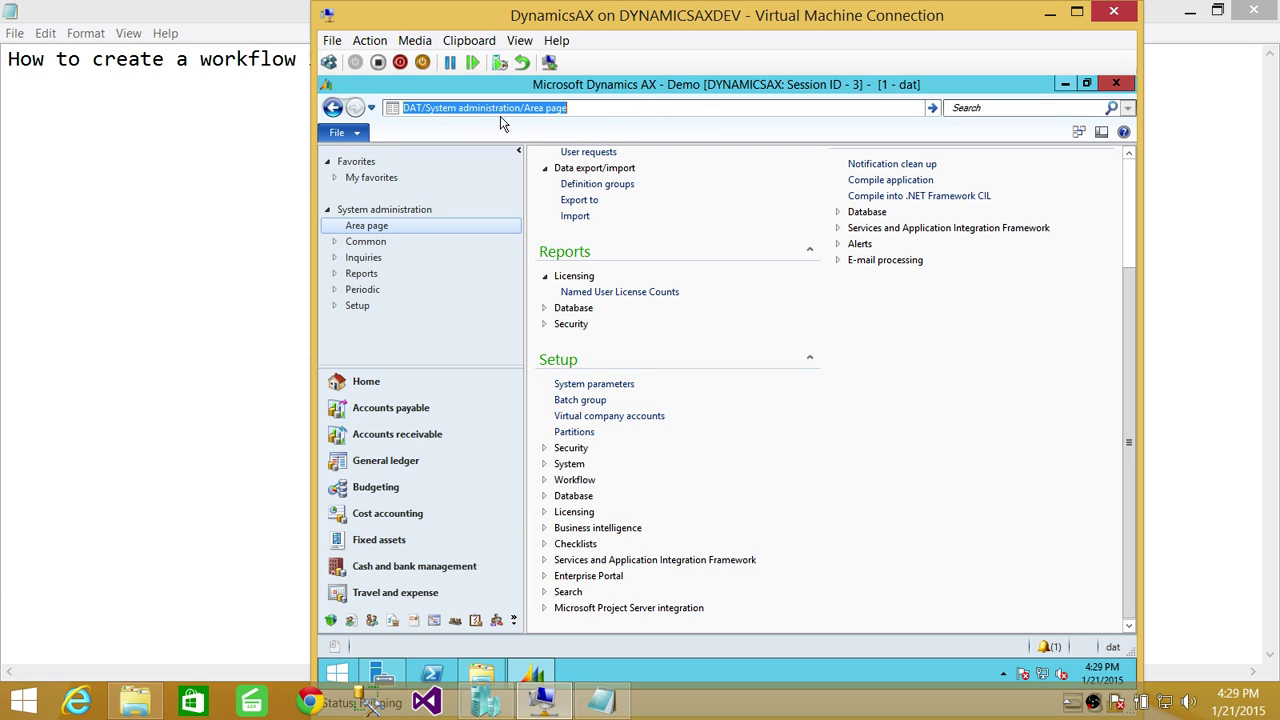
pyautogui.click(515, 622)
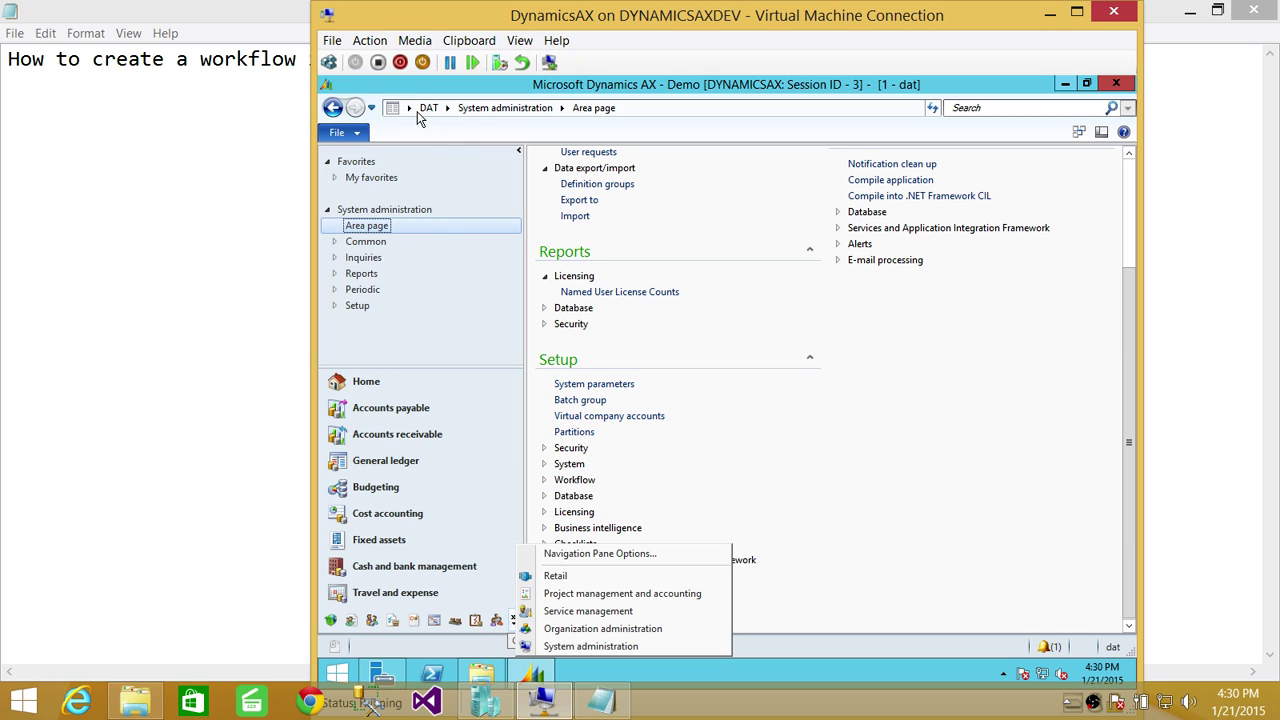
pyautogui.click(668, 647)
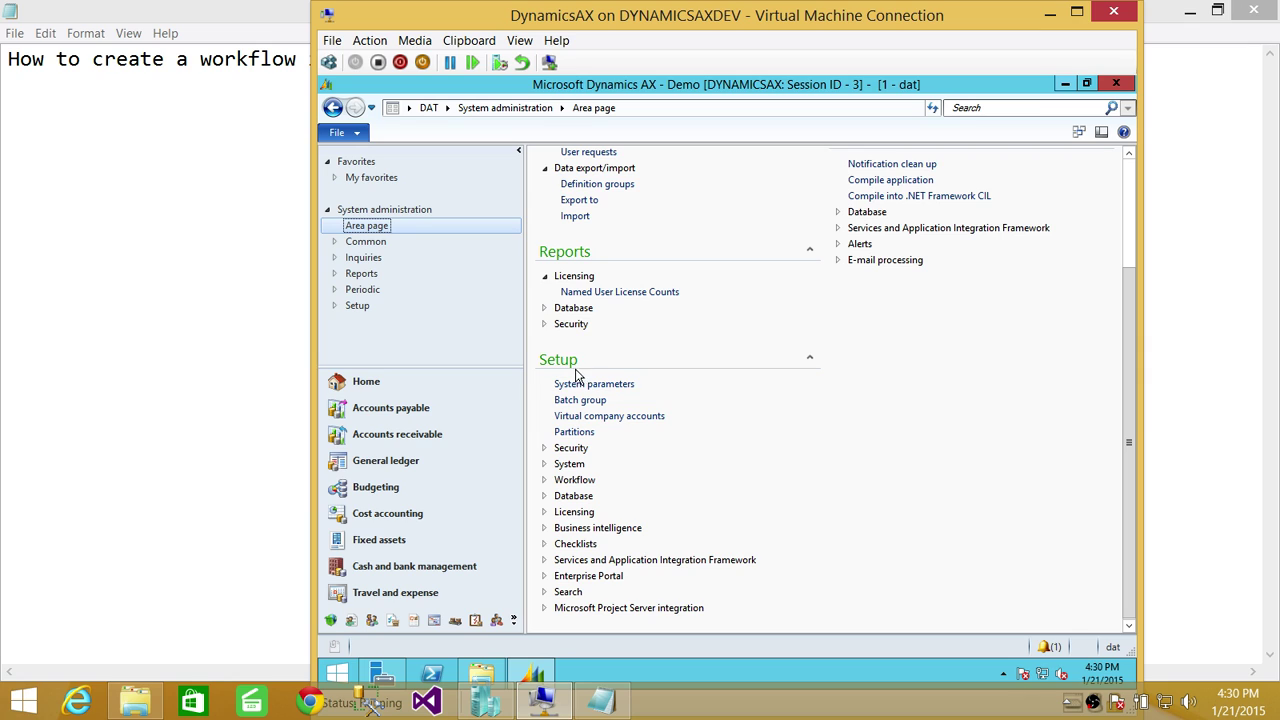
# Expand the Workflow group under Setup and check the e-mail template setting in the workflow parameters.
pyautogui.click(546, 483)
pyautogui.scroll(-1, 763, 466)
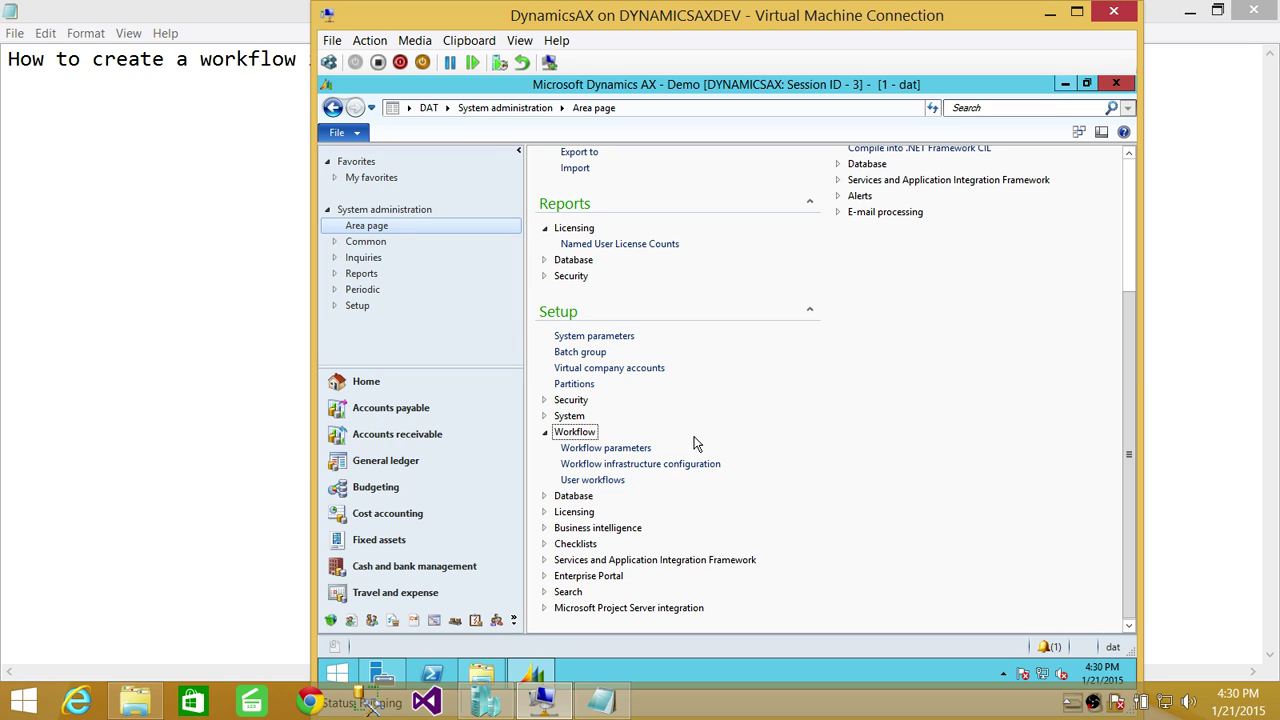
pyautogui.click(638, 451)
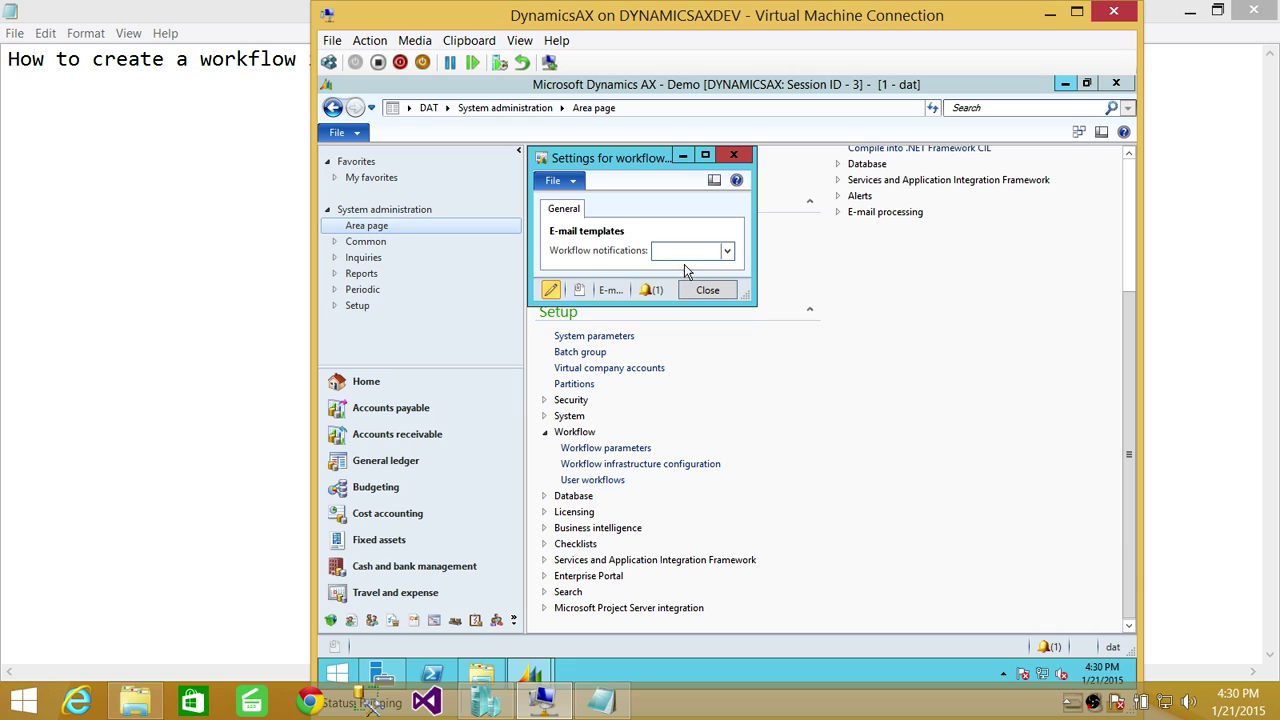
pyautogui.click(733, 156)
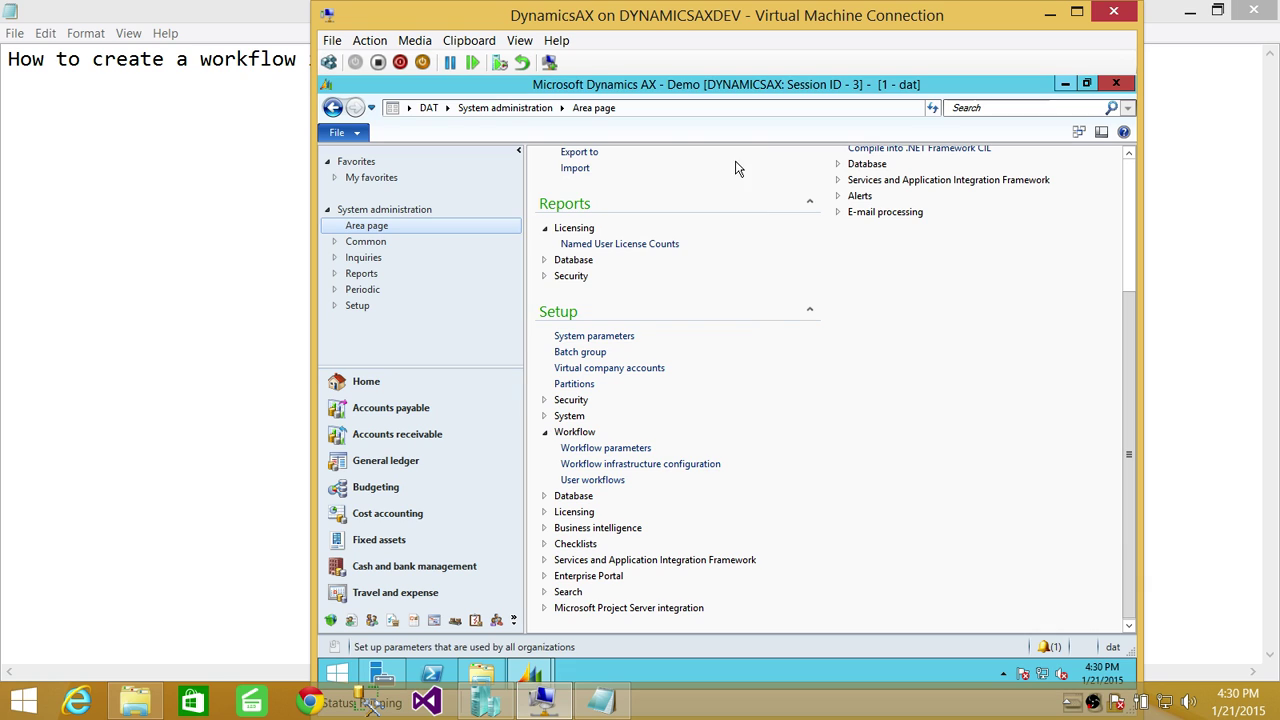
# Review the batch job pages of the Workflow infrastructure configuration wizard through to its summary, and leave the wizard without finishing it.
pyautogui.click(697, 467)
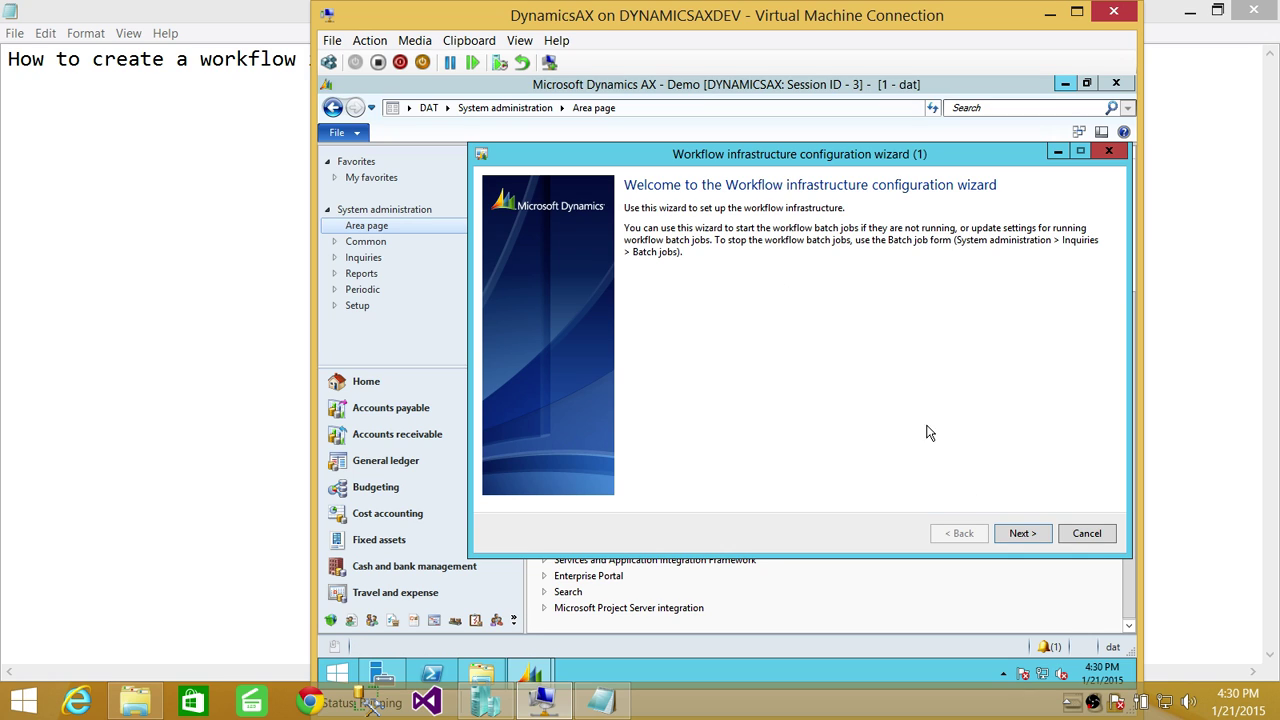
pyautogui.moveTo(795, 163); pyautogui.dragTo(788, 213)
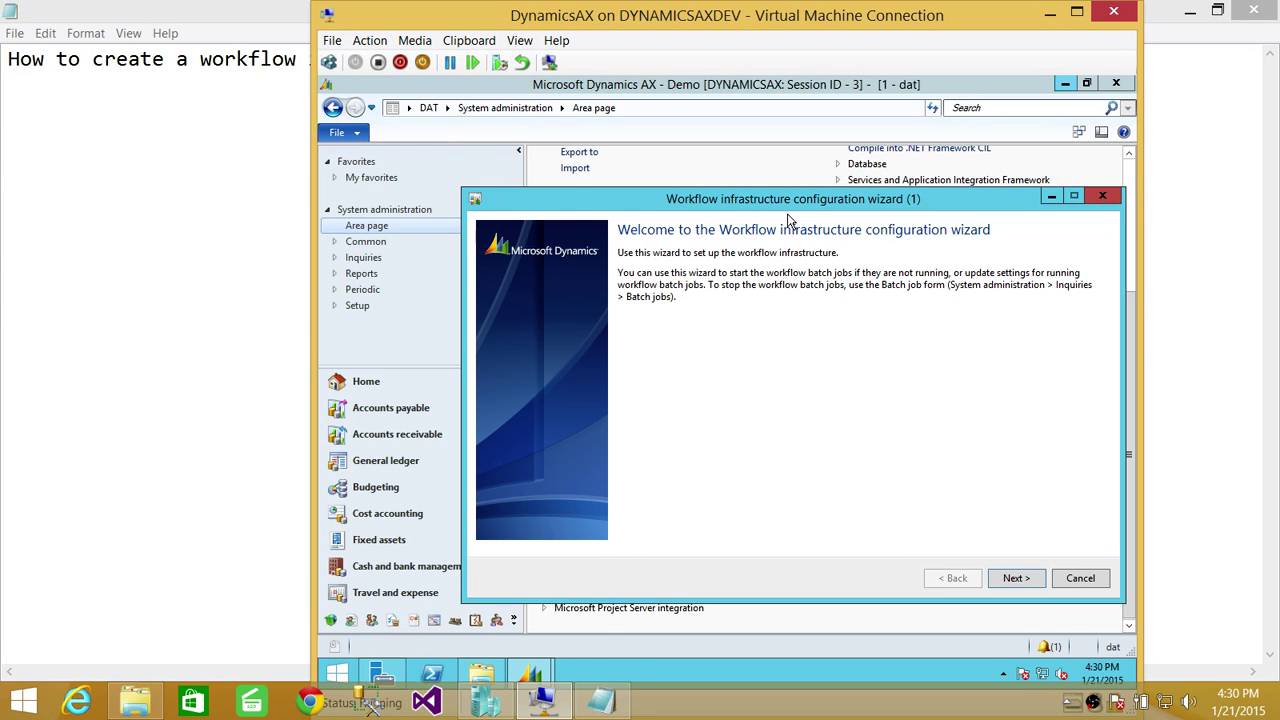
pyautogui.click(1016, 578)
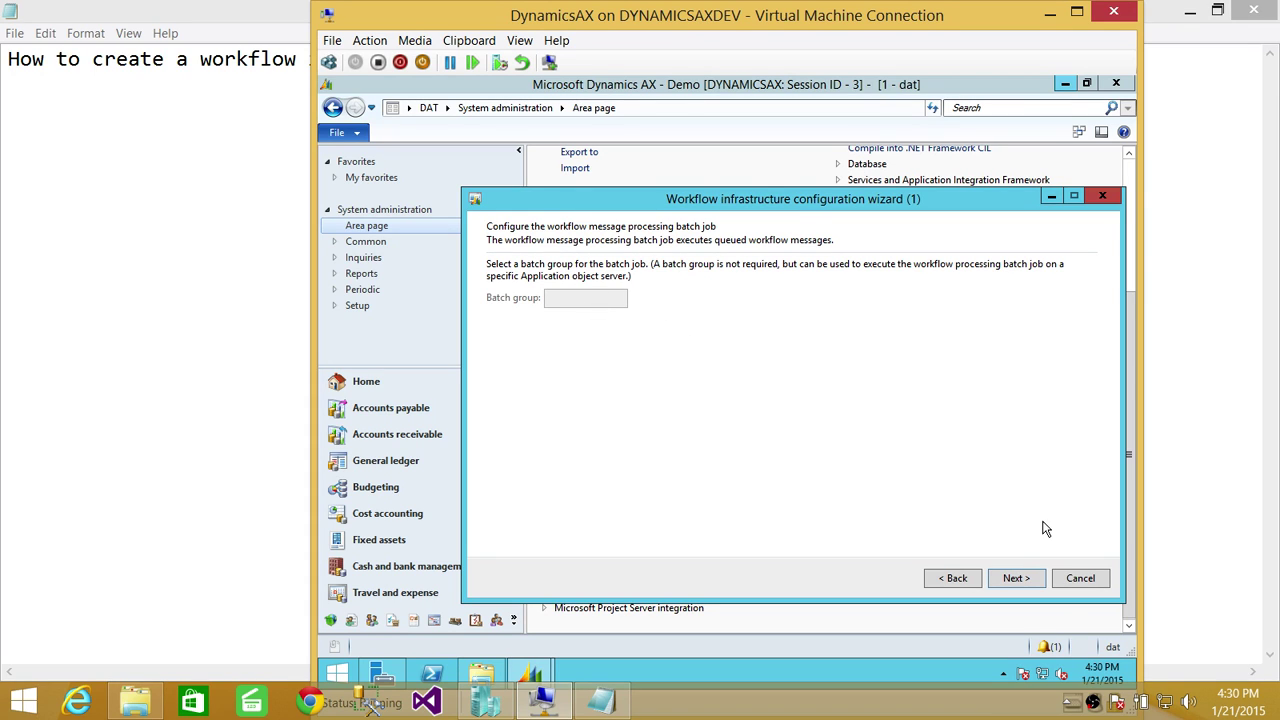
pyautogui.click(1028, 585)
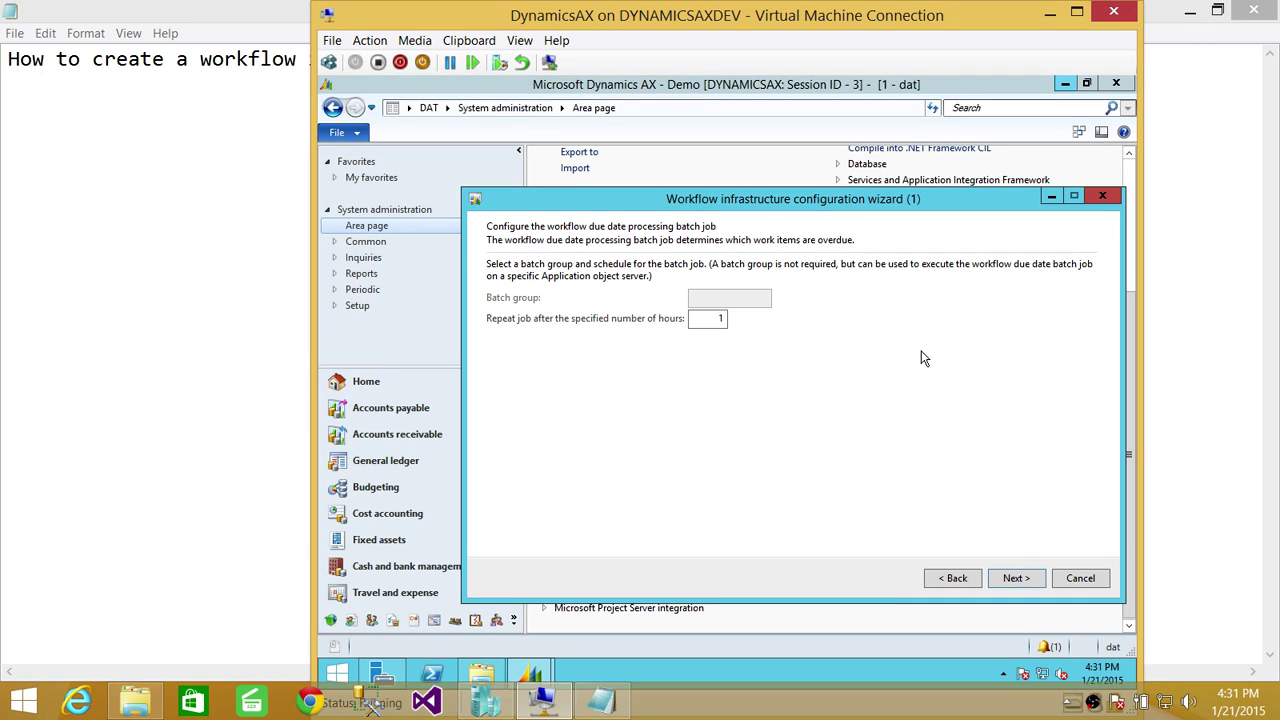
pyautogui.click(1014, 578)
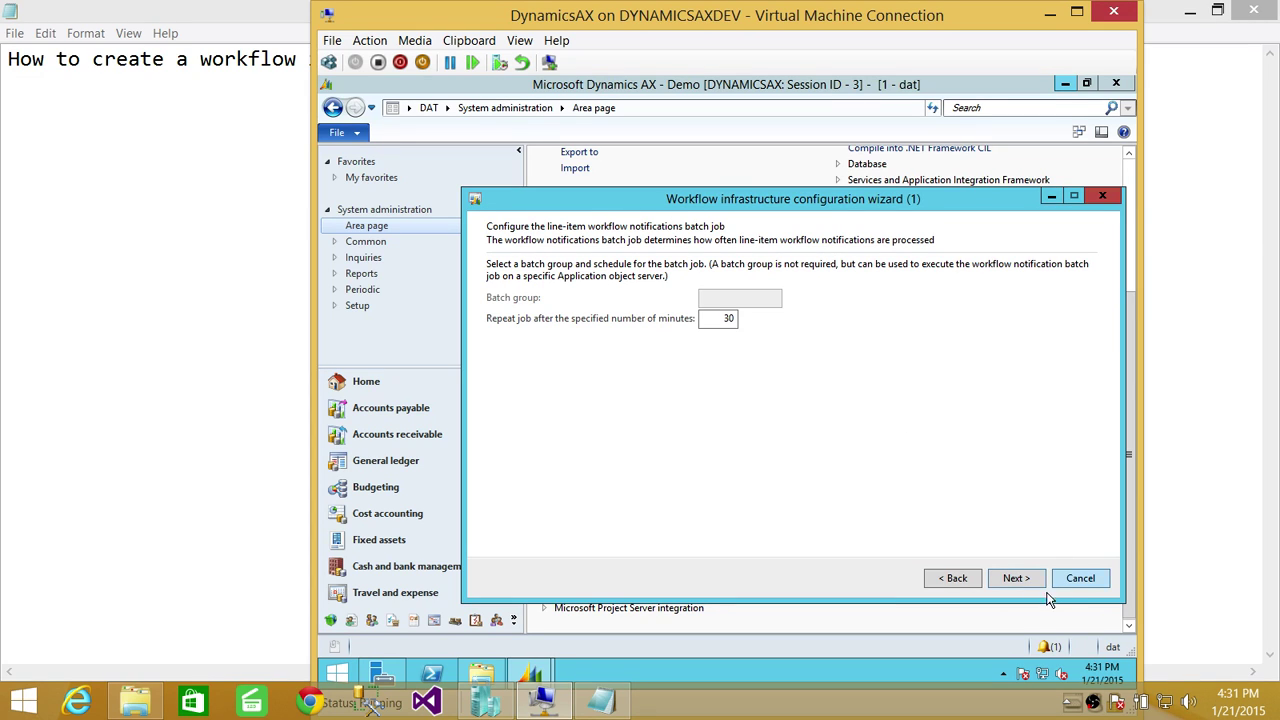
pyautogui.click(1016, 578)
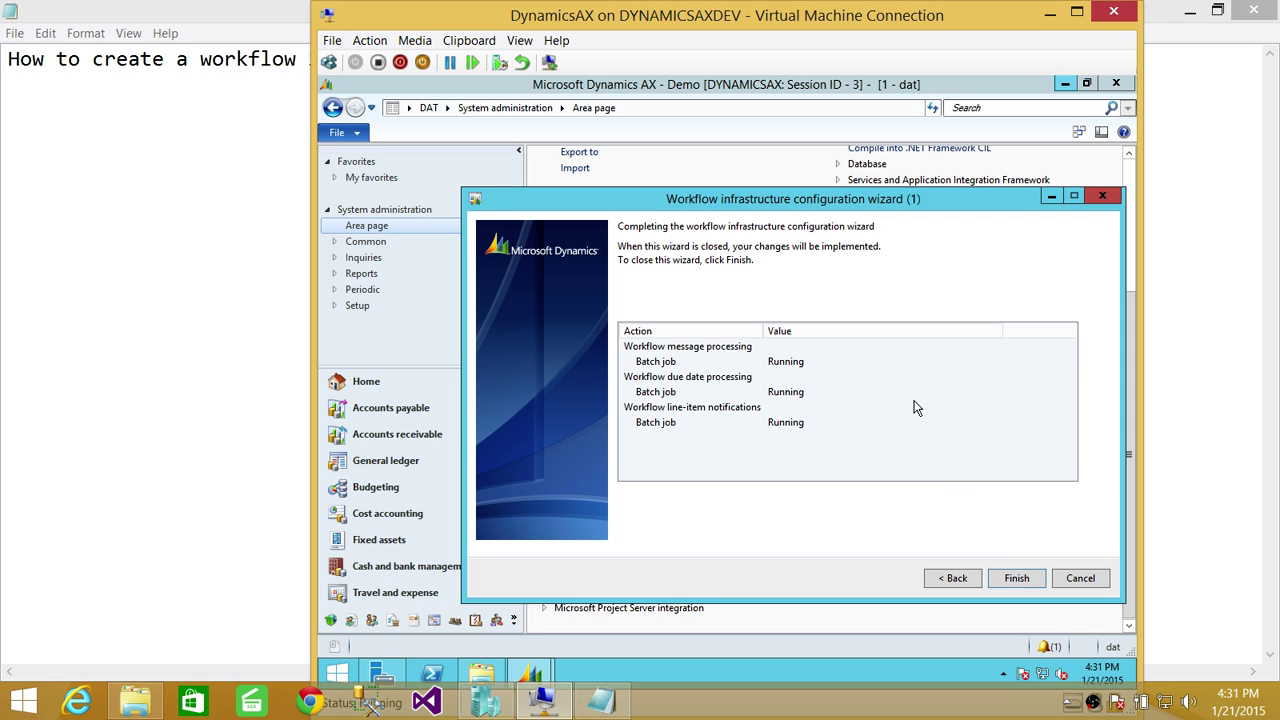
pyautogui.click(1100, 580)
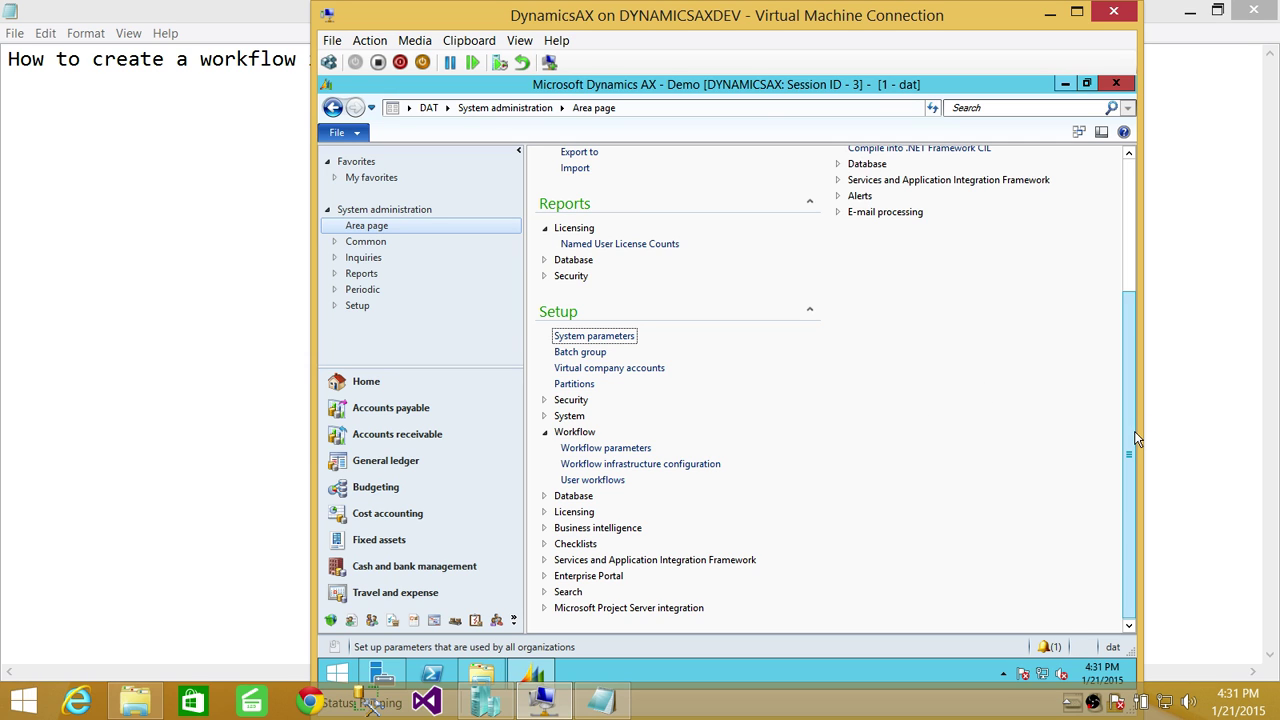
# Check the number sequences assigned to Workflow ID and Instance ID in the system parameters.
pyautogui.moveTo(1128, 432); pyautogui.dragTo(1136, 492)
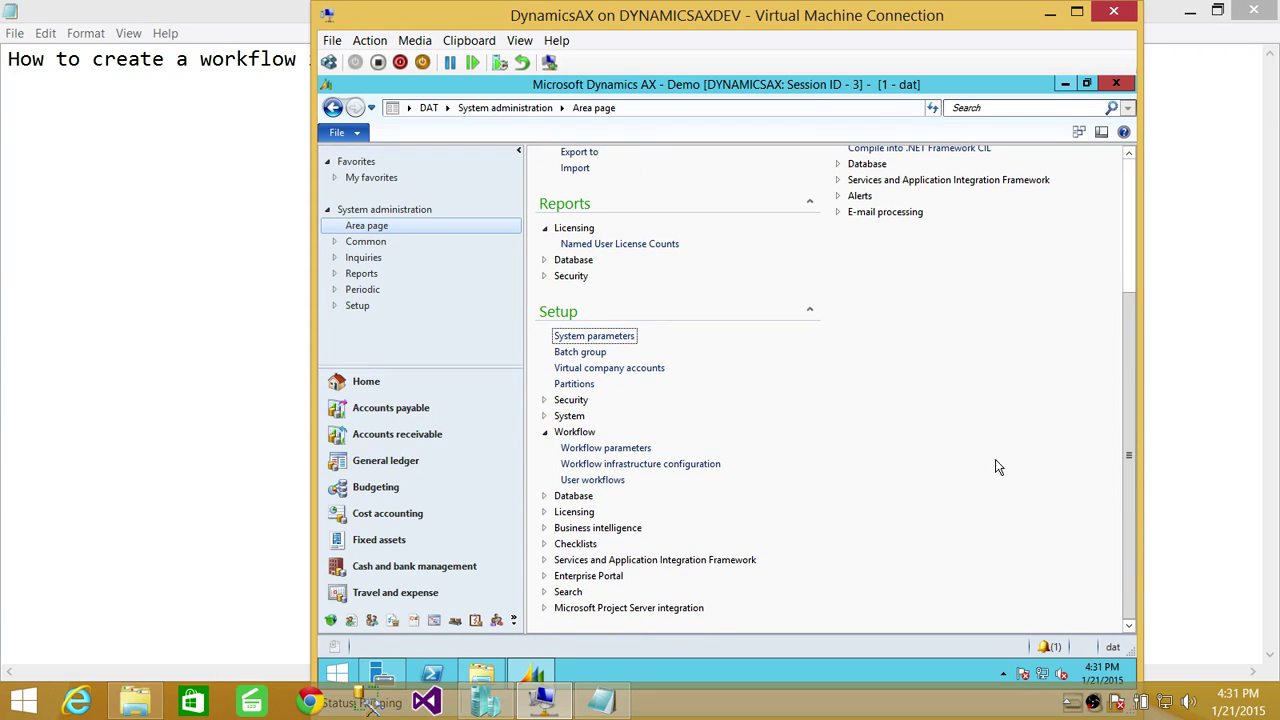
pyautogui.click(545, 417)
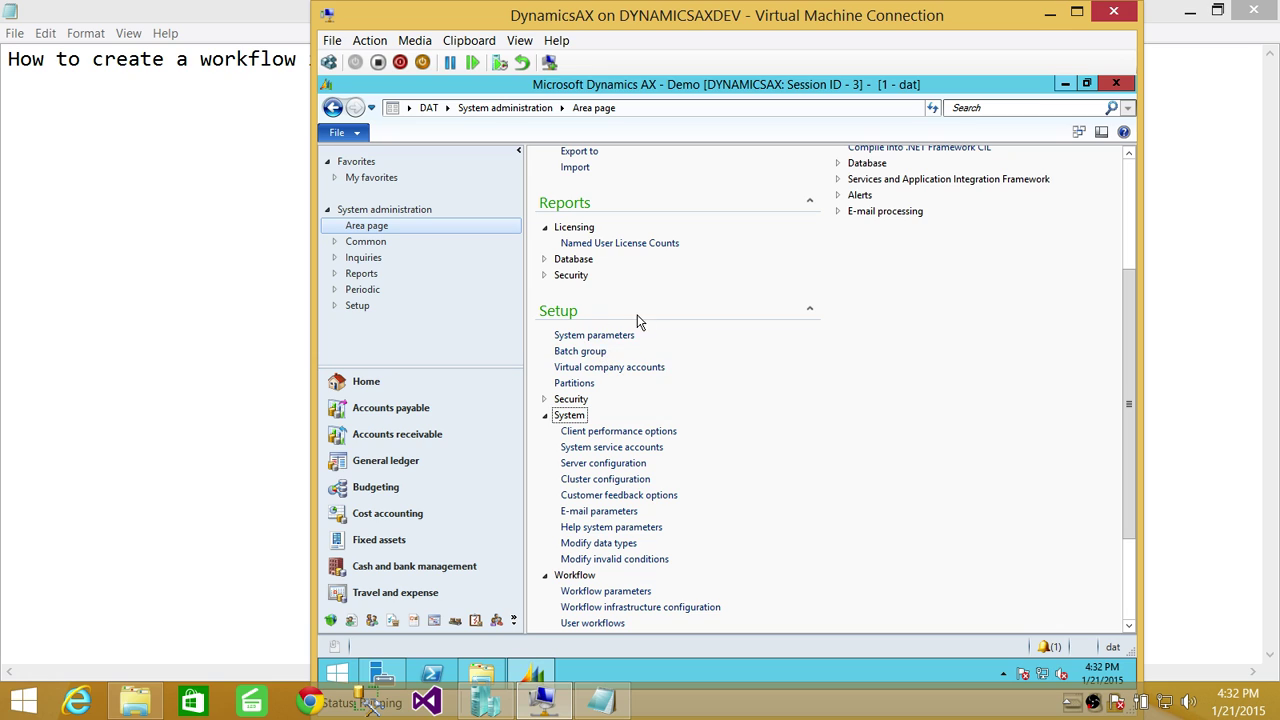
pyautogui.click(612, 336)
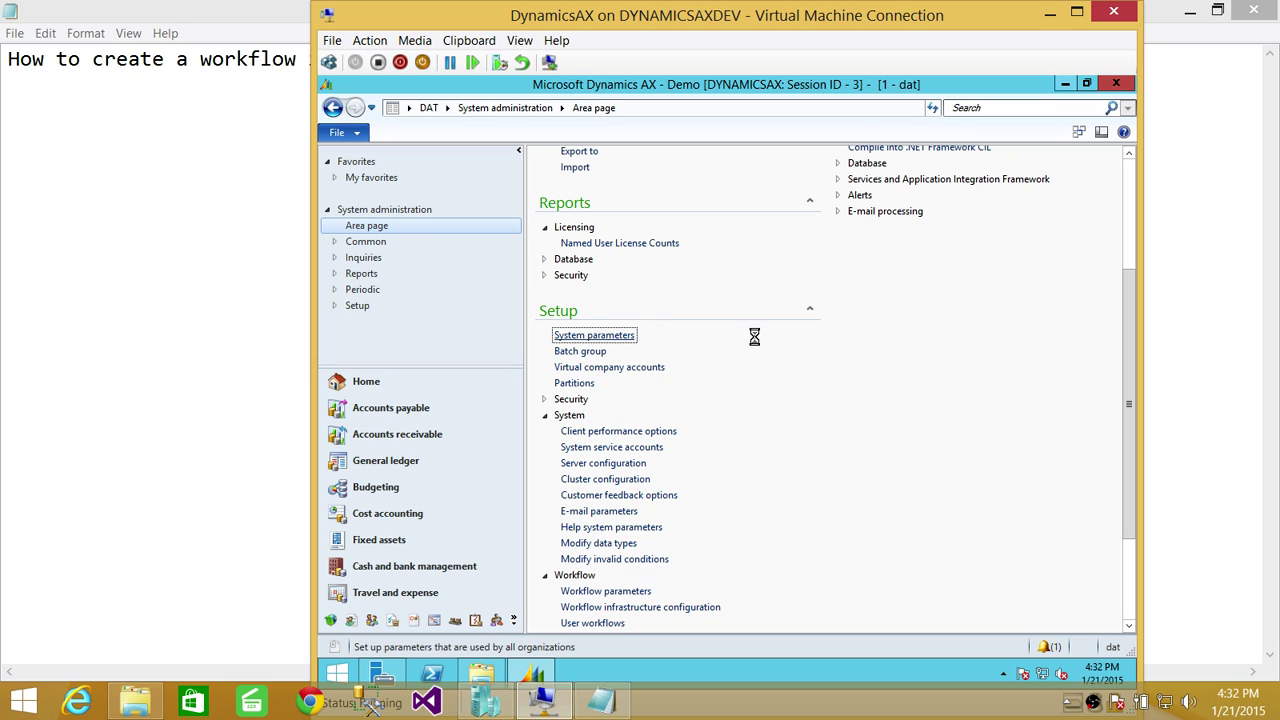
pyautogui.click(455, 290)
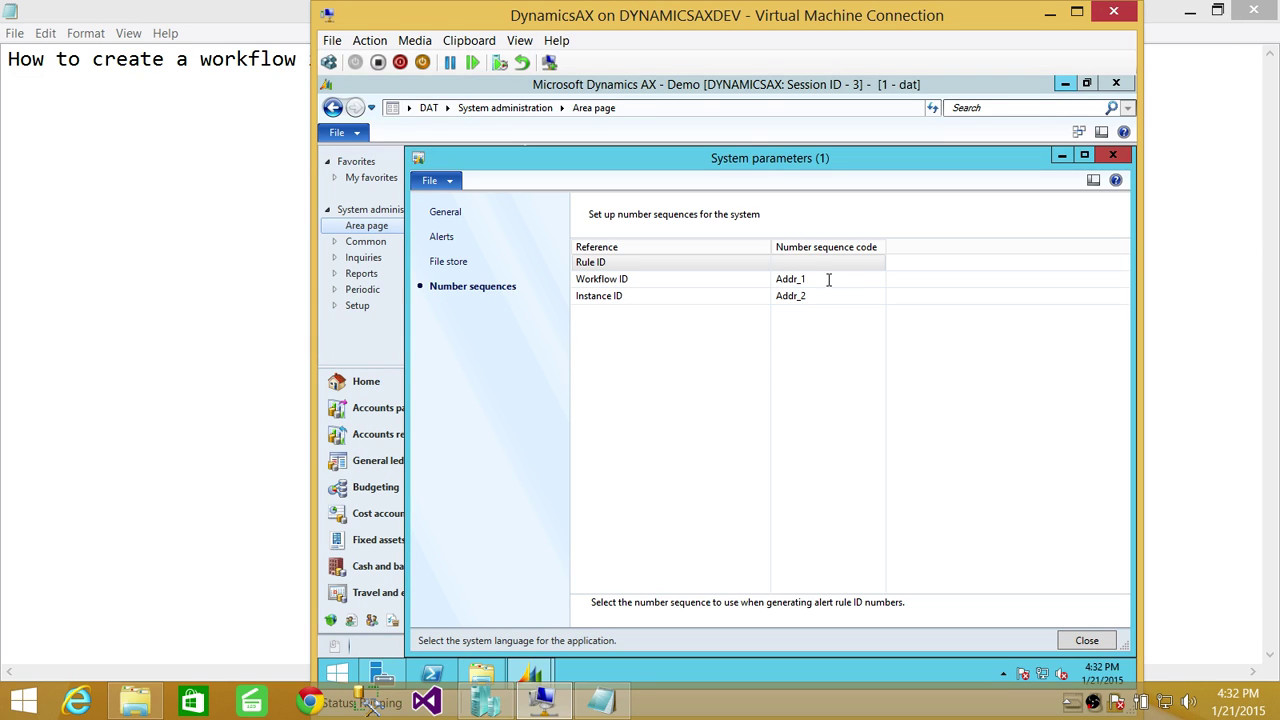
pyautogui.moveTo(830, 279)
pyautogui.click(1087, 642)
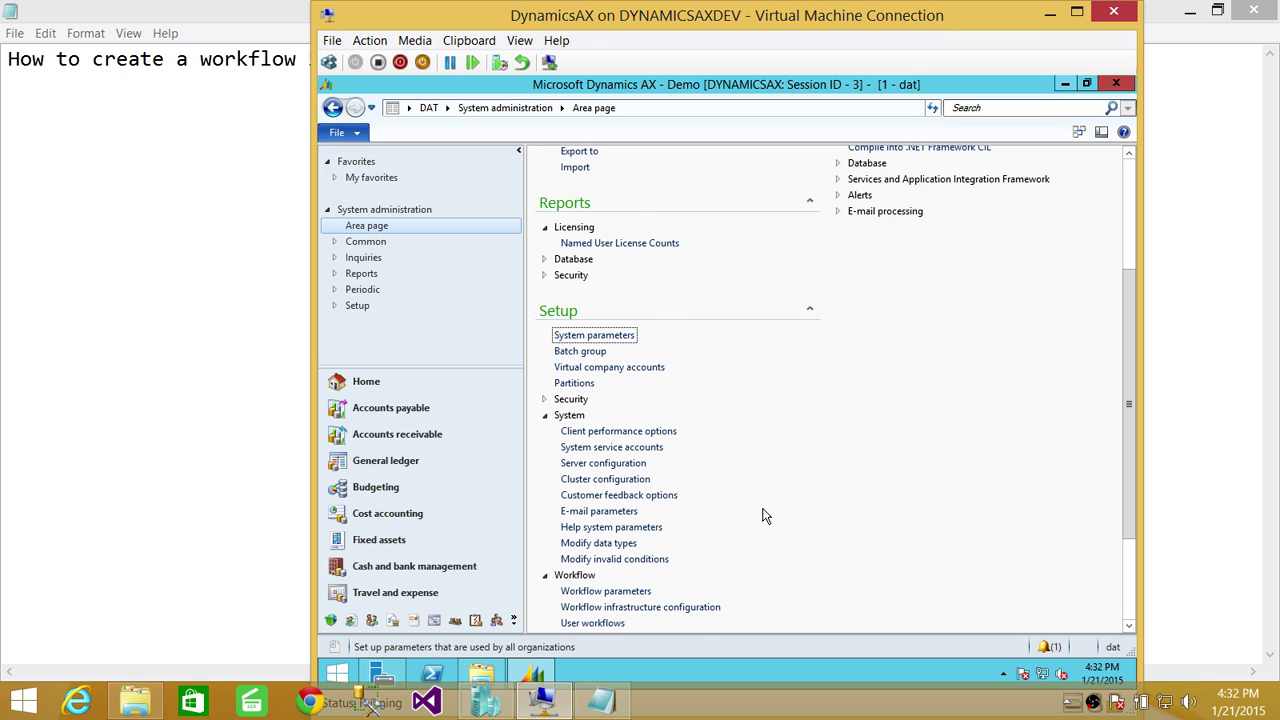
# Create a new user workflow of the type User request workflow.
pyautogui.scroll(-3, 763, 517)
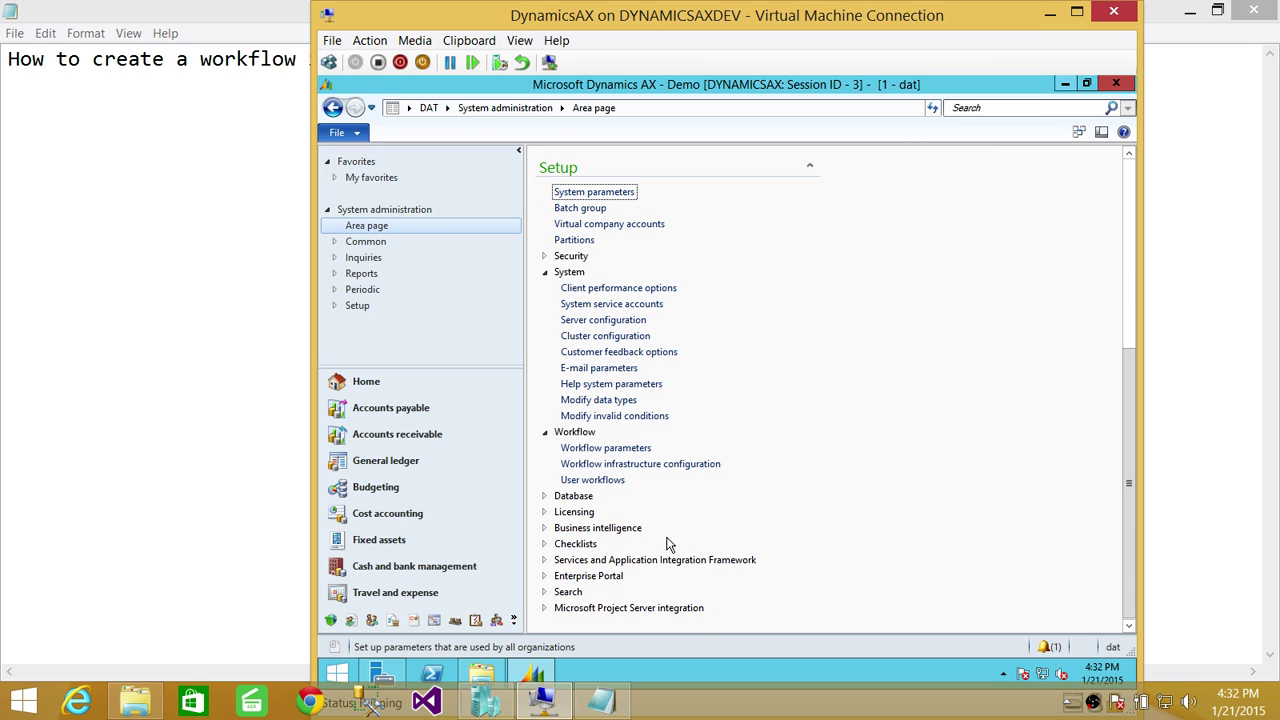
pyautogui.click(596, 481)
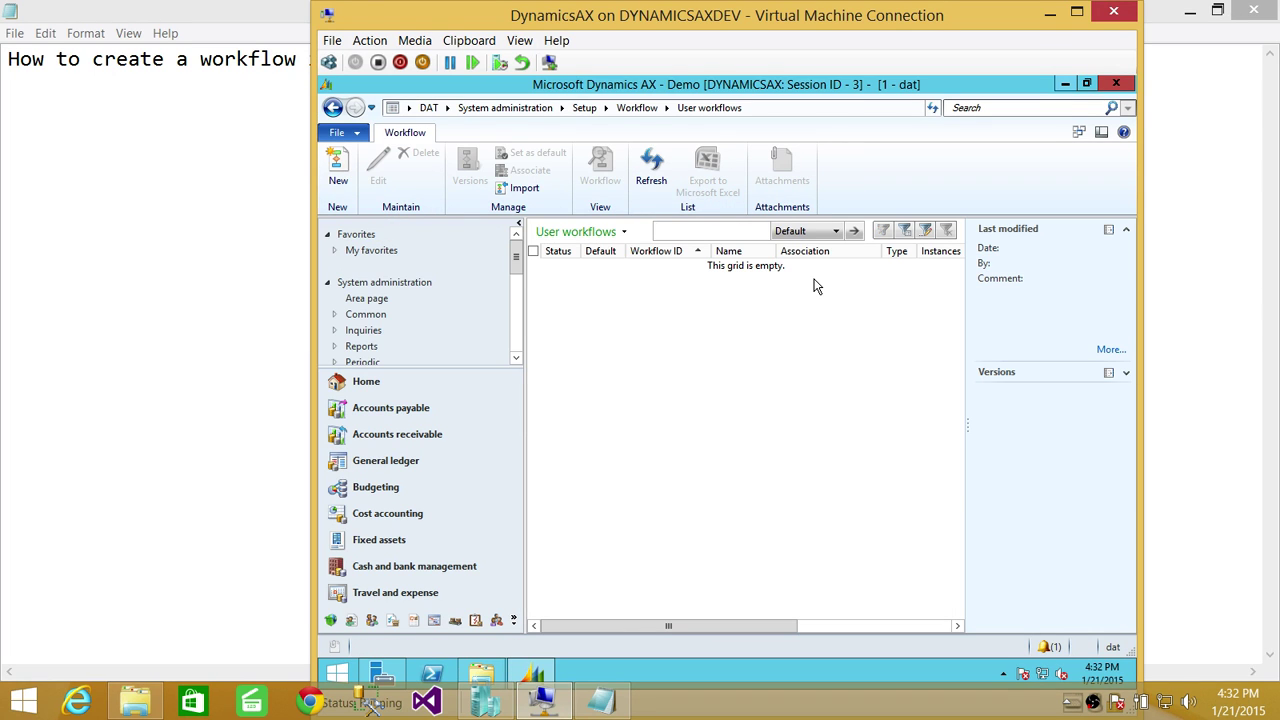
pyautogui.click(338, 168)
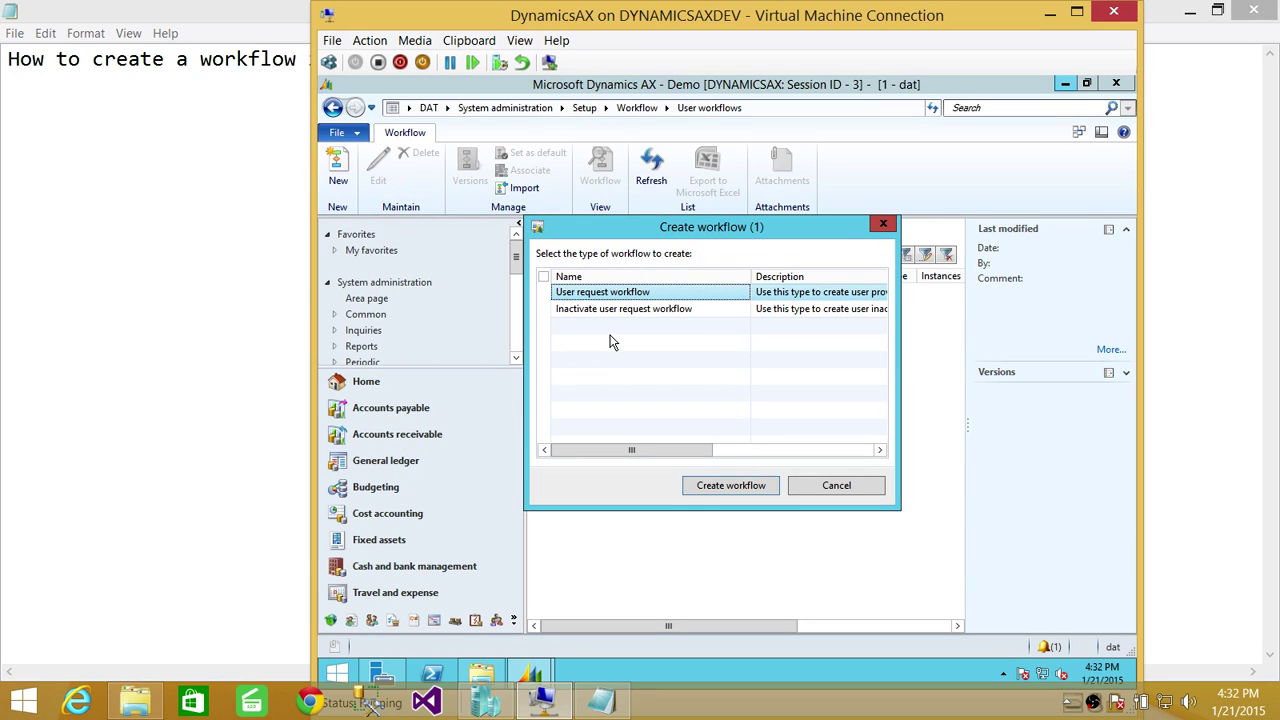
pyautogui.click(544, 293)
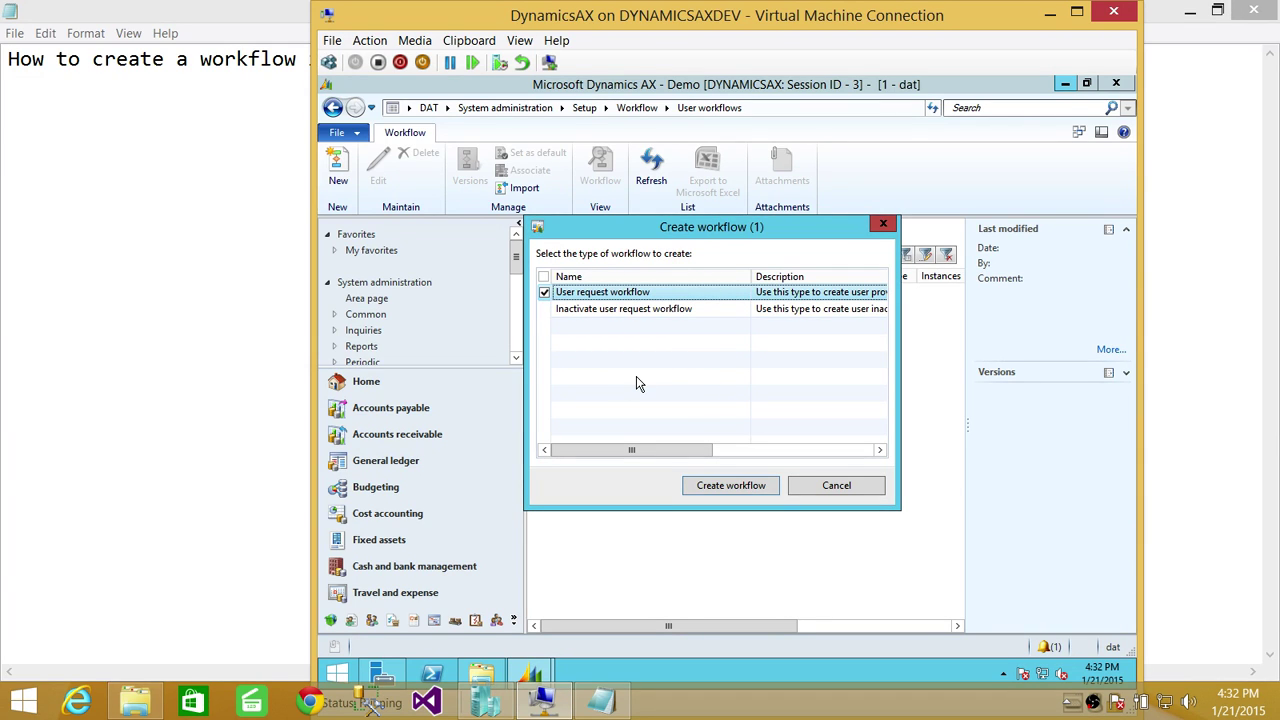
pyautogui.click(733, 486)
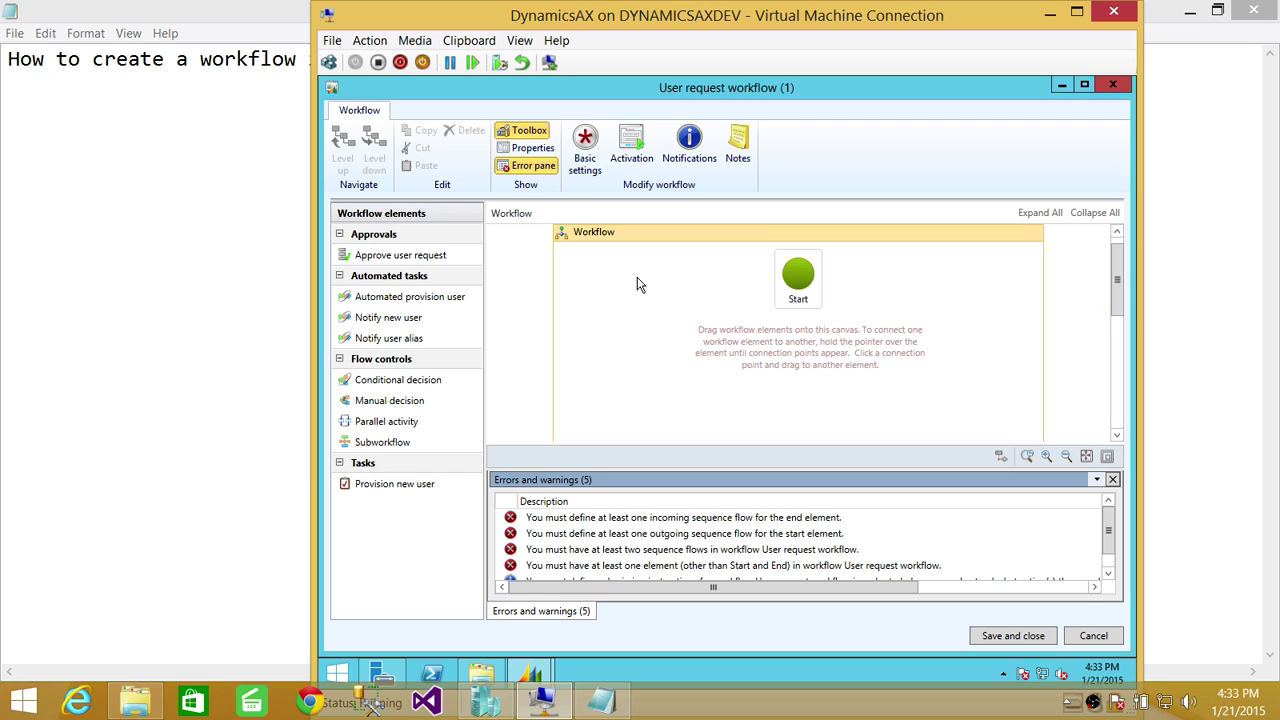
# Move the End element up the workflow canvas so it sits just below and to the right of the Start element.
pyautogui.moveTo(800, 288)
pyautogui.moveTo(1117, 283); pyautogui.dragTo(1121, 420)
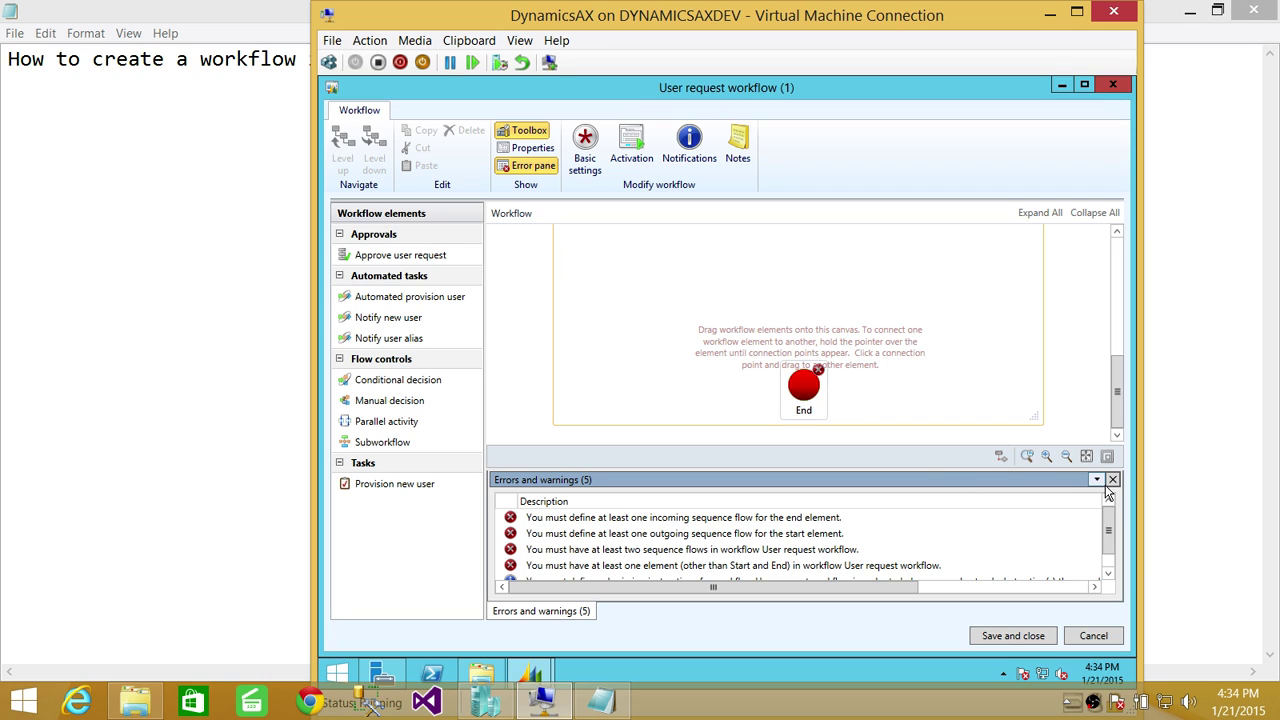
pyautogui.click(1046, 456)
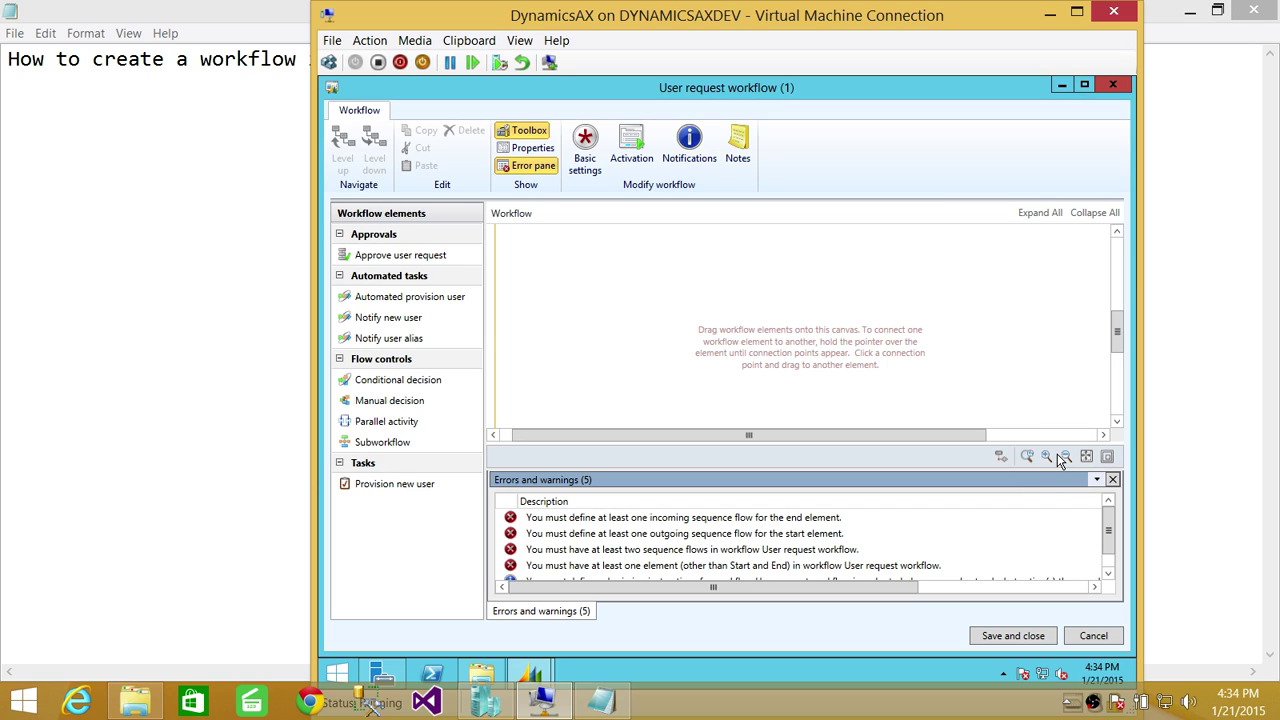
pyautogui.click(1027, 457)
pyautogui.moveTo(1116, 400)
pyautogui.mouseDown()
pyautogui.moveTo(1114, 295)
pyautogui.moveTo(1116, 412)
pyautogui.mouseUp()
pyautogui.moveTo(822, 400)
pyautogui.moveTo(822, 400); pyautogui.dragTo(835, 246)
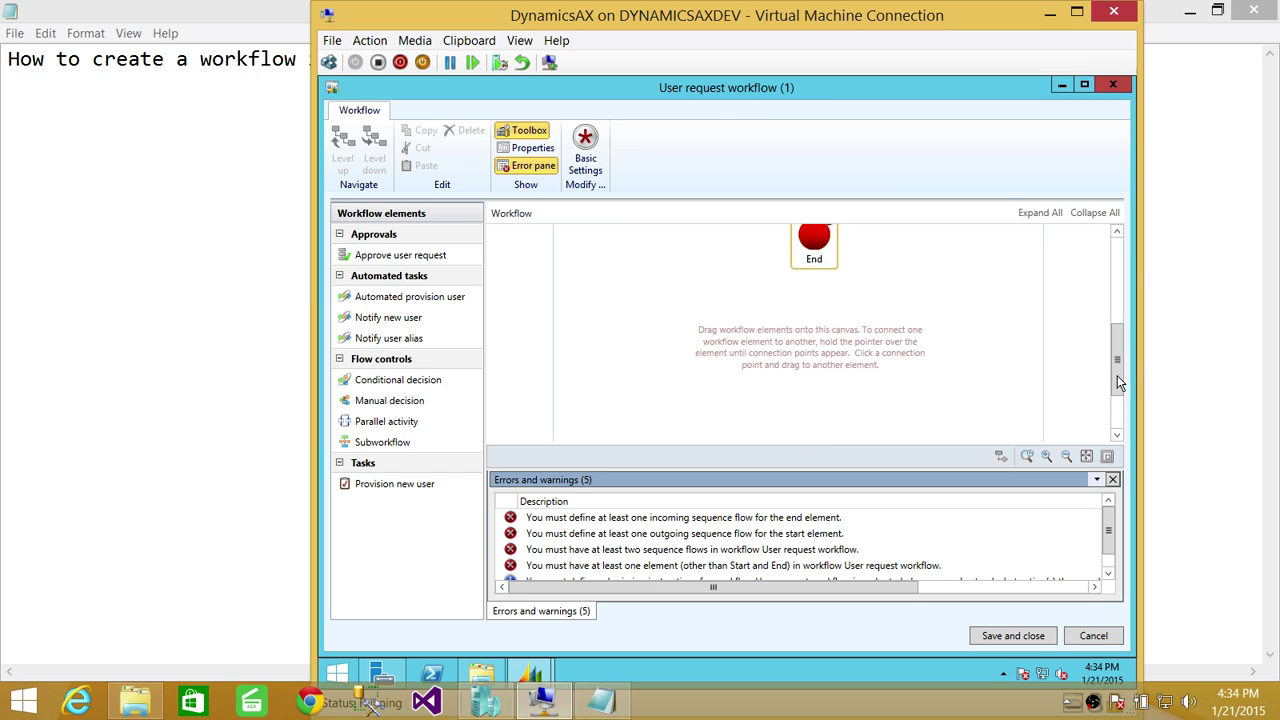
pyautogui.moveTo(1113, 376); pyautogui.dragTo(1100, 336)
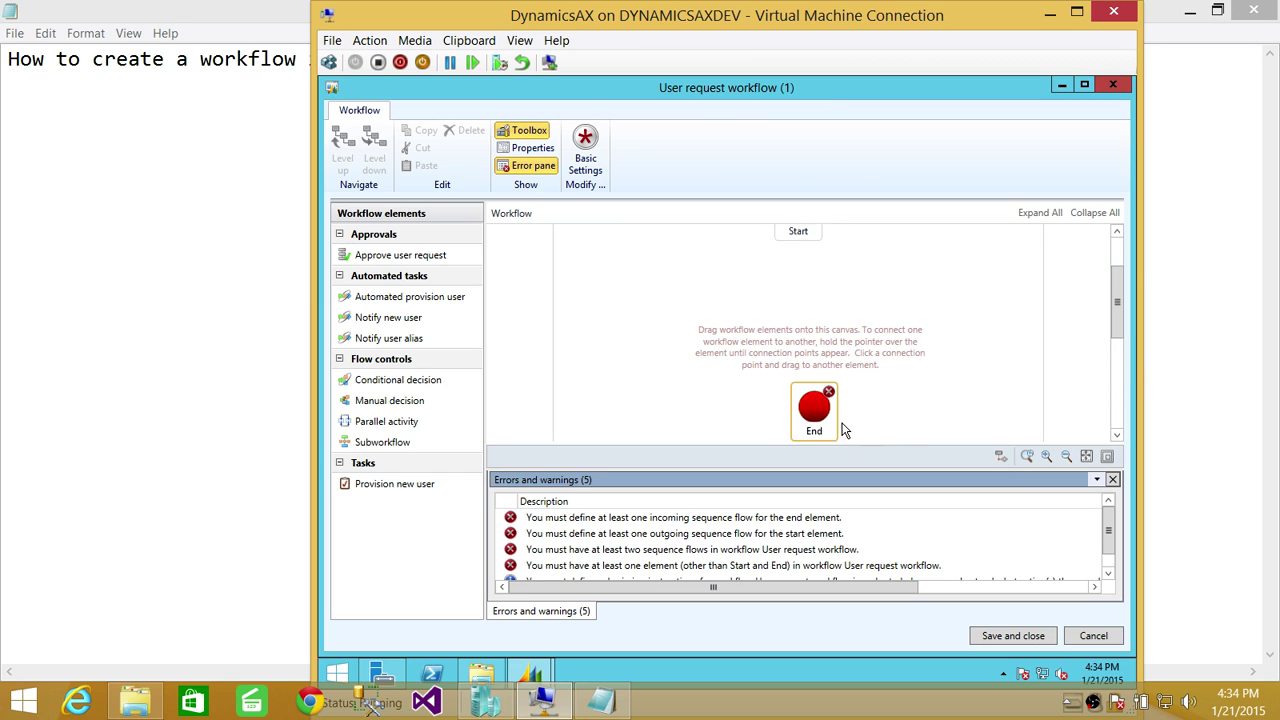
pyautogui.moveTo(832, 422); pyautogui.dragTo(832, 316)
pyautogui.moveTo(1117, 338); pyautogui.dragTo(1116, 300)
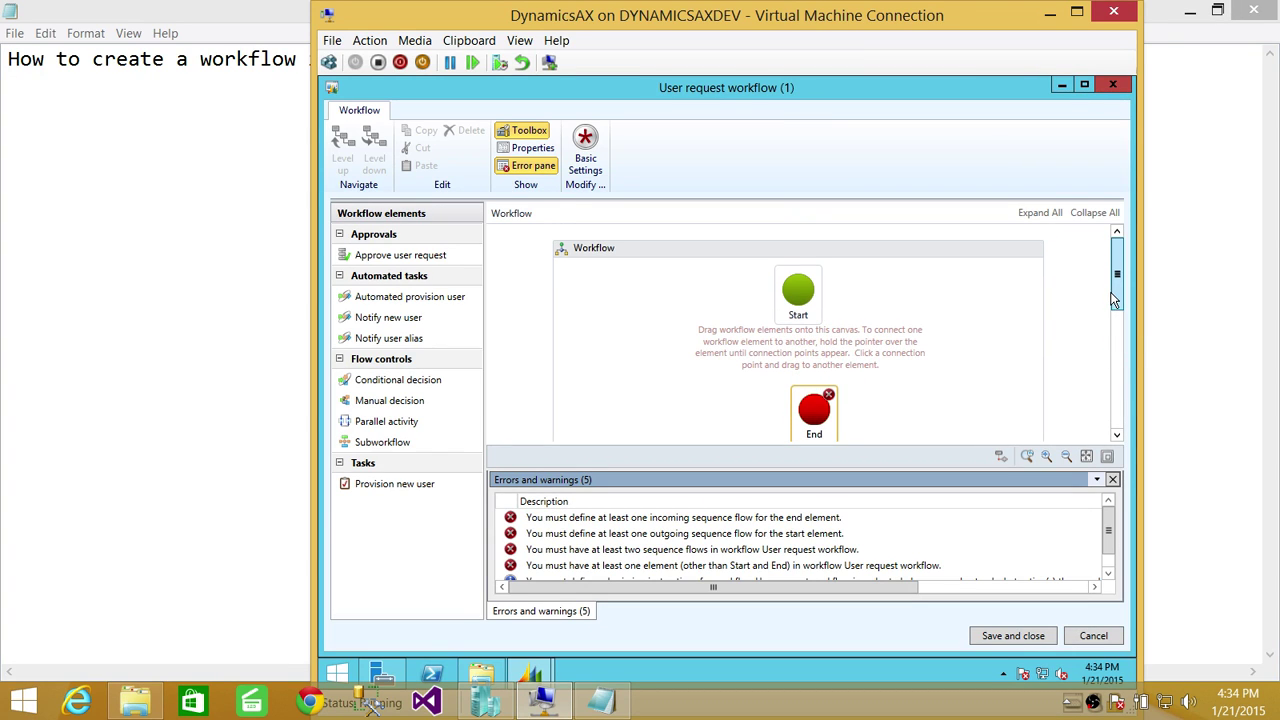
pyautogui.moveTo(821, 427); pyautogui.dragTo(974, 238)
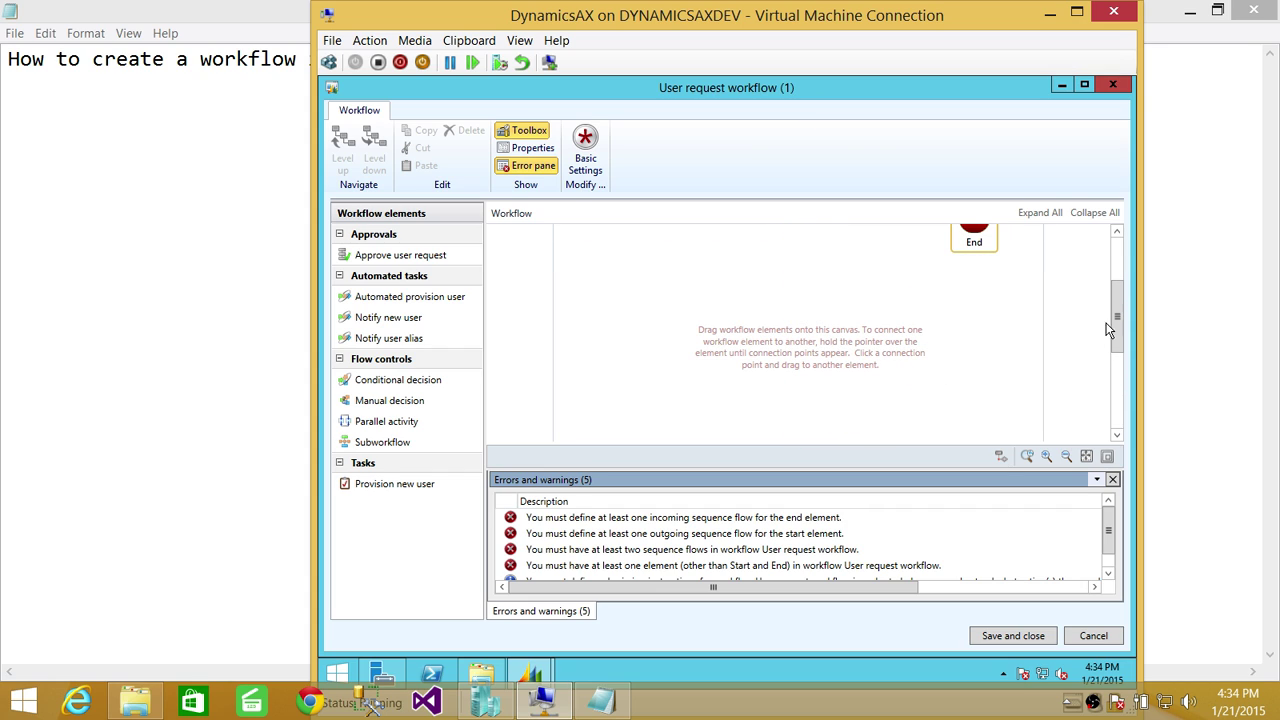
pyautogui.moveTo(1117, 330); pyautogui.dragTo(1117, 257)
pyautogui.moveTo(976, 393)
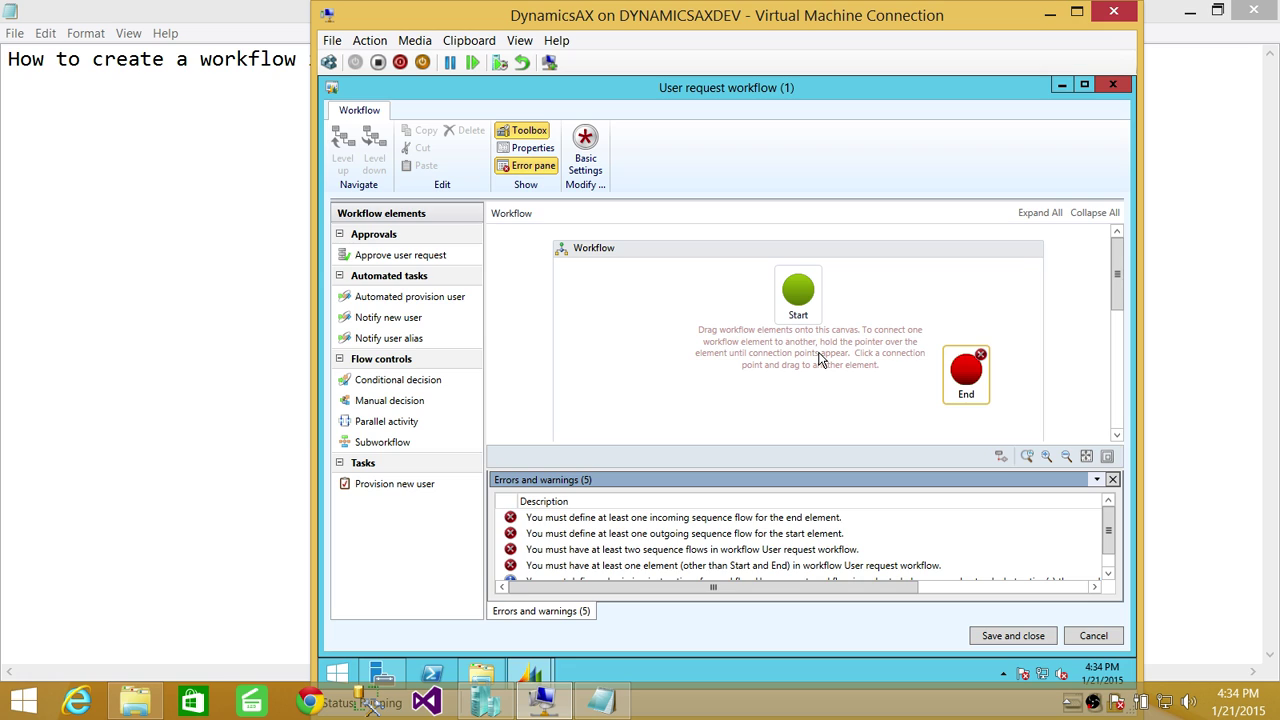
# Add an Approve user request element below Start and connect it between the Start and End elements.
pyautogui.click(400, 255)
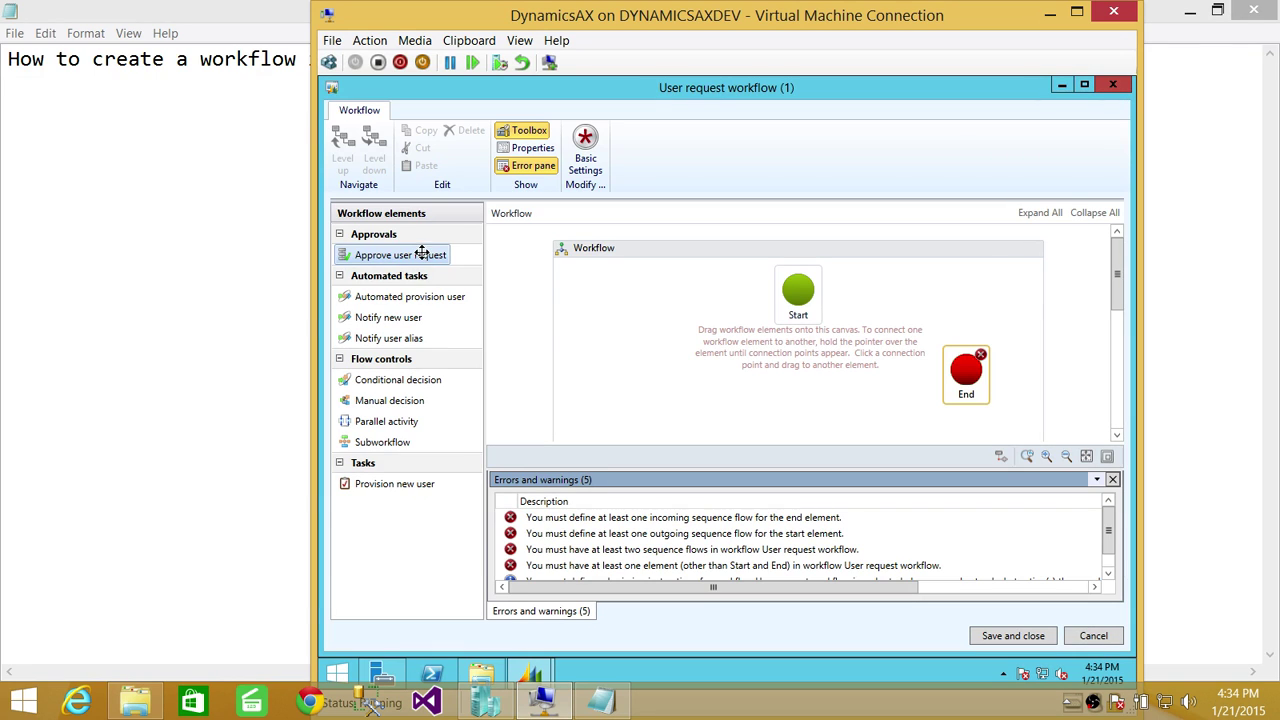
pyautogui.moveTo(412, 254); pyautogui.dragTo(748, 364)
pyautogui.moveTo(796, 324)
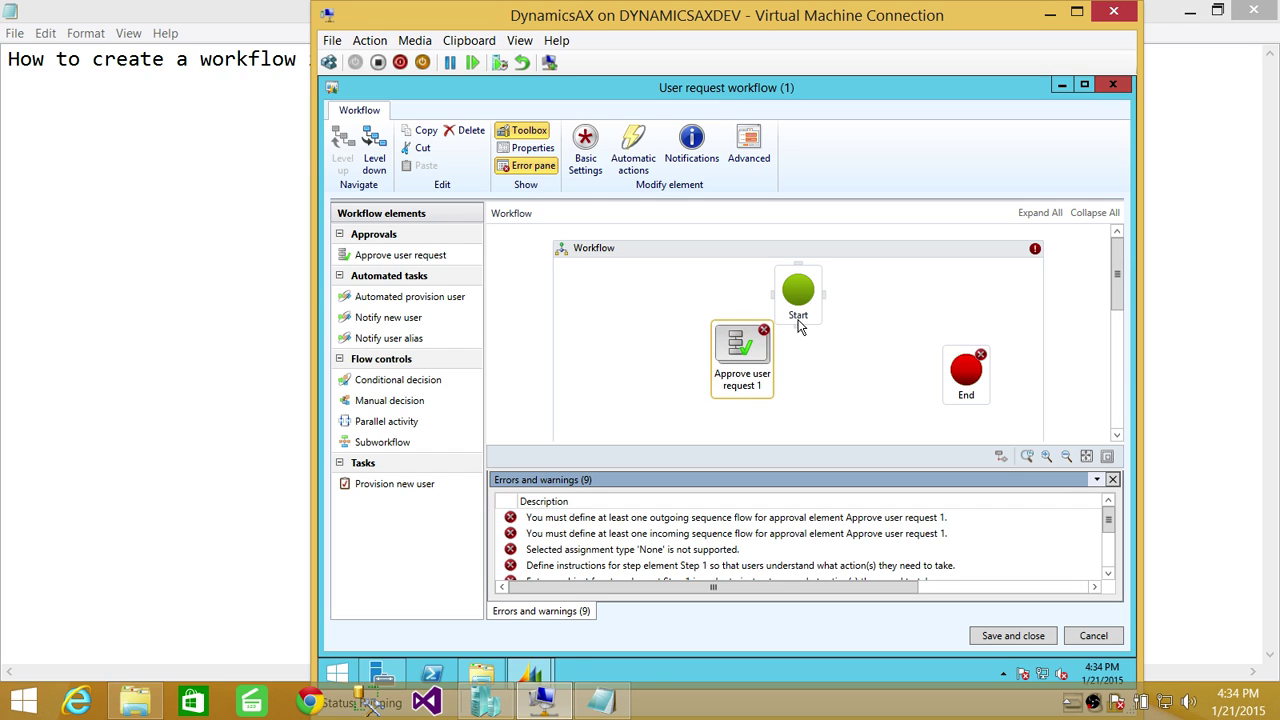
pyautogui.moveTo(799, 327); pyautogui.dragTo(755, 375)
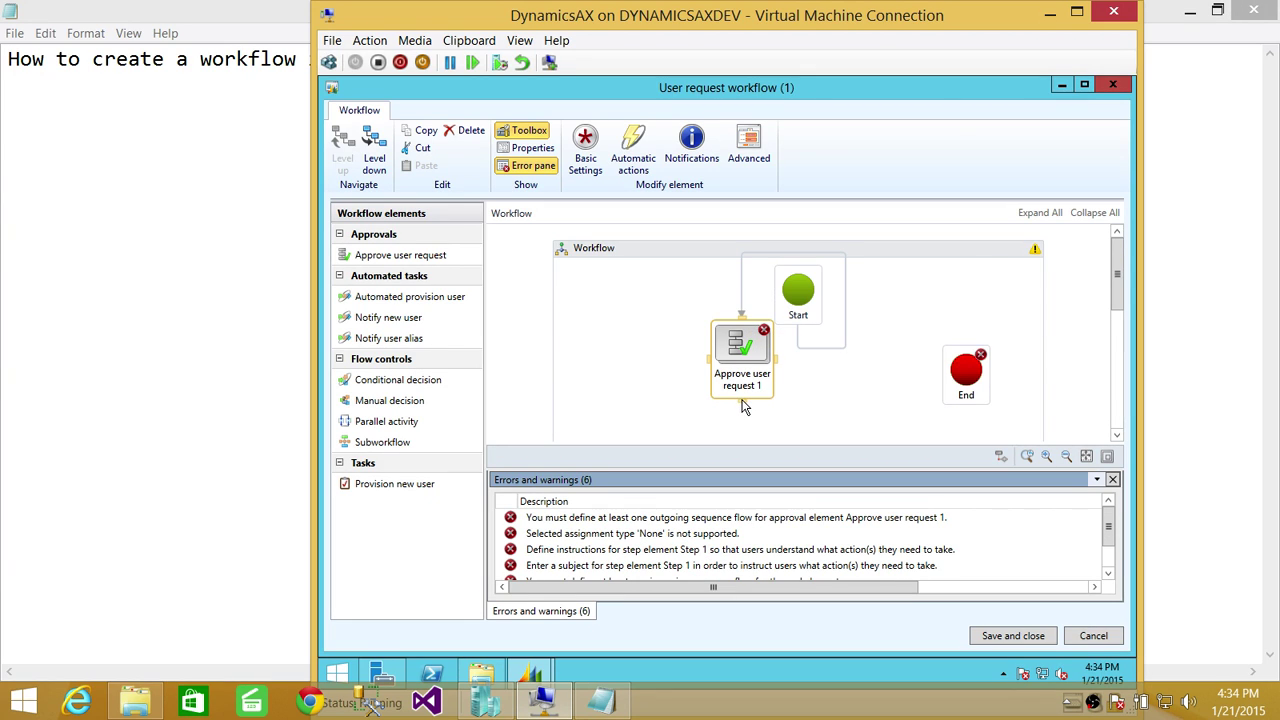
pyautogui.moveTo(743, 405); pyautogui.dragTo(968, 398)
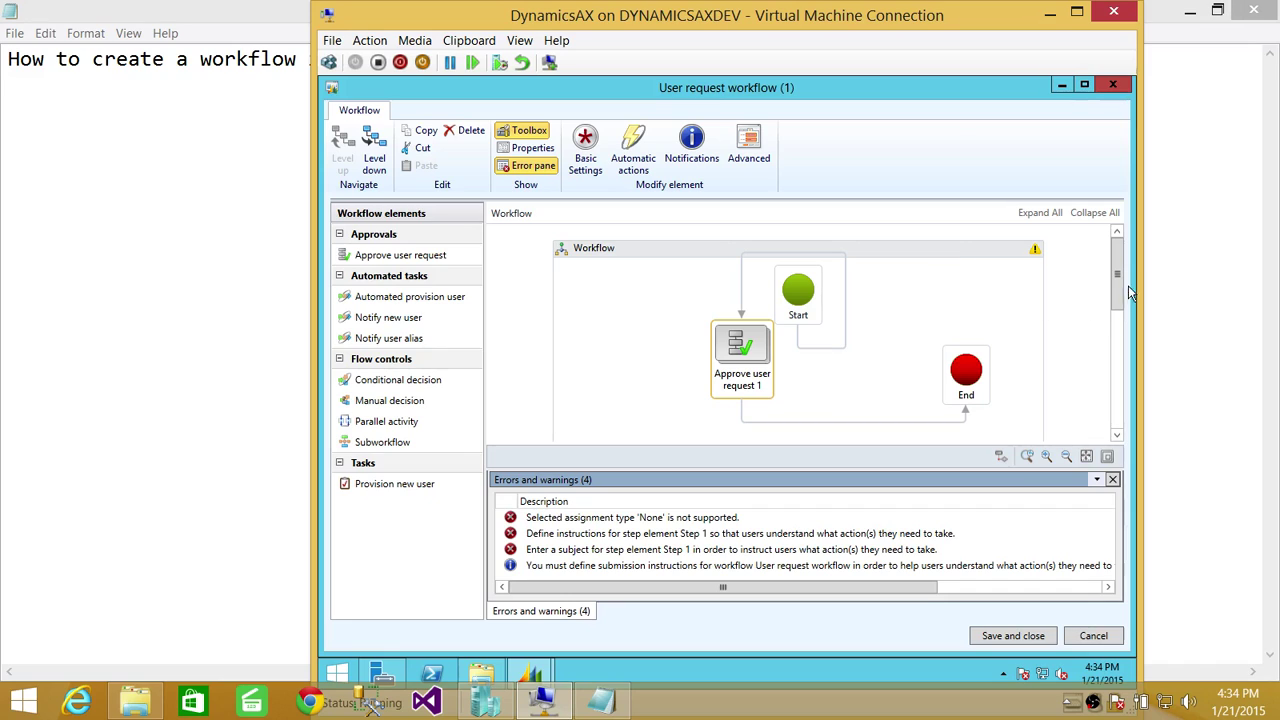
pyautogui.moveTo(1118, 285)
pyautogui.mouseDown()
pyautogui.moveTo(1118, 330)
pyautogui.moveTo(1120, 282)
pyautogui.mouseUp()
pyautogui.click(634, 318)
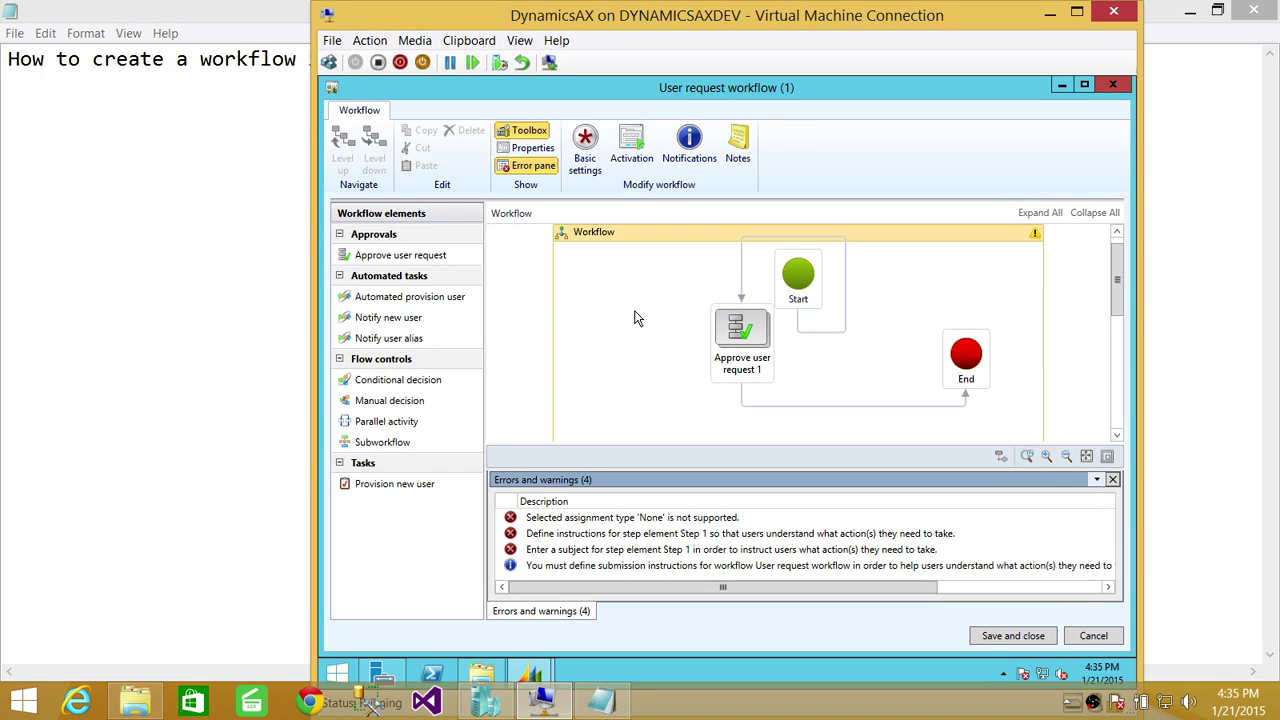
pyautogui.rightClick(624, 312)
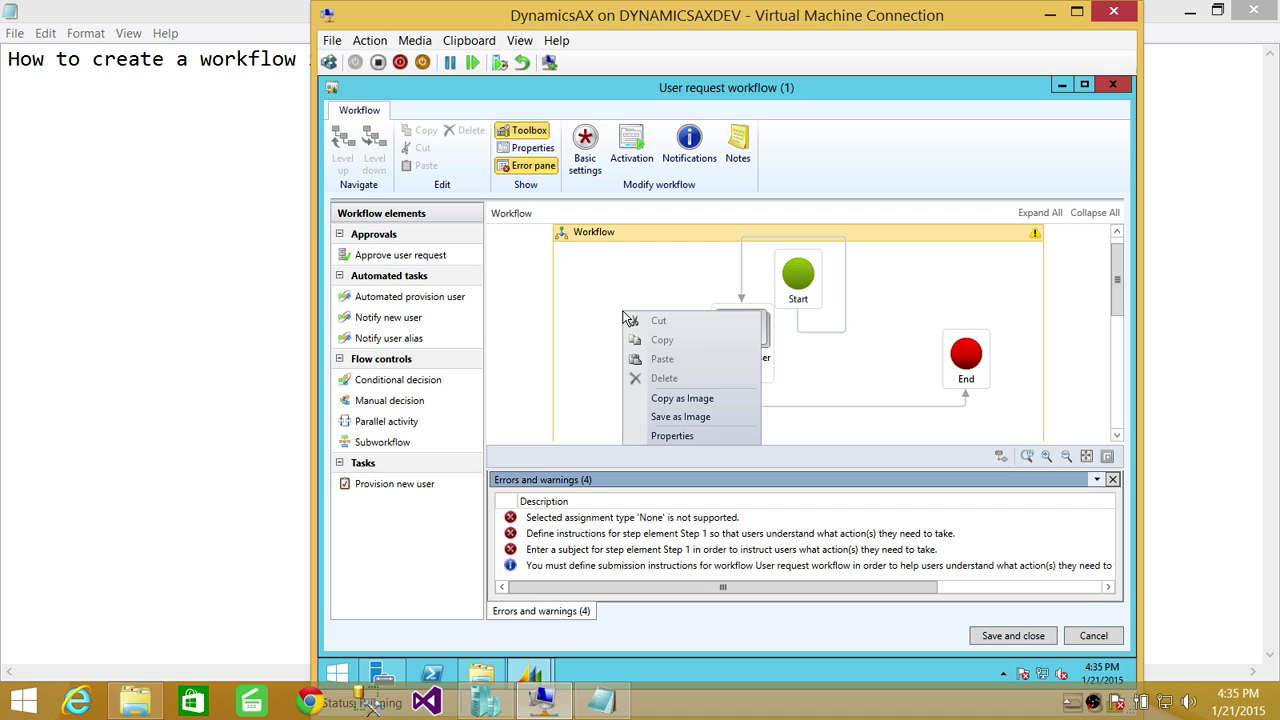
pyautogui.click(692, 437)
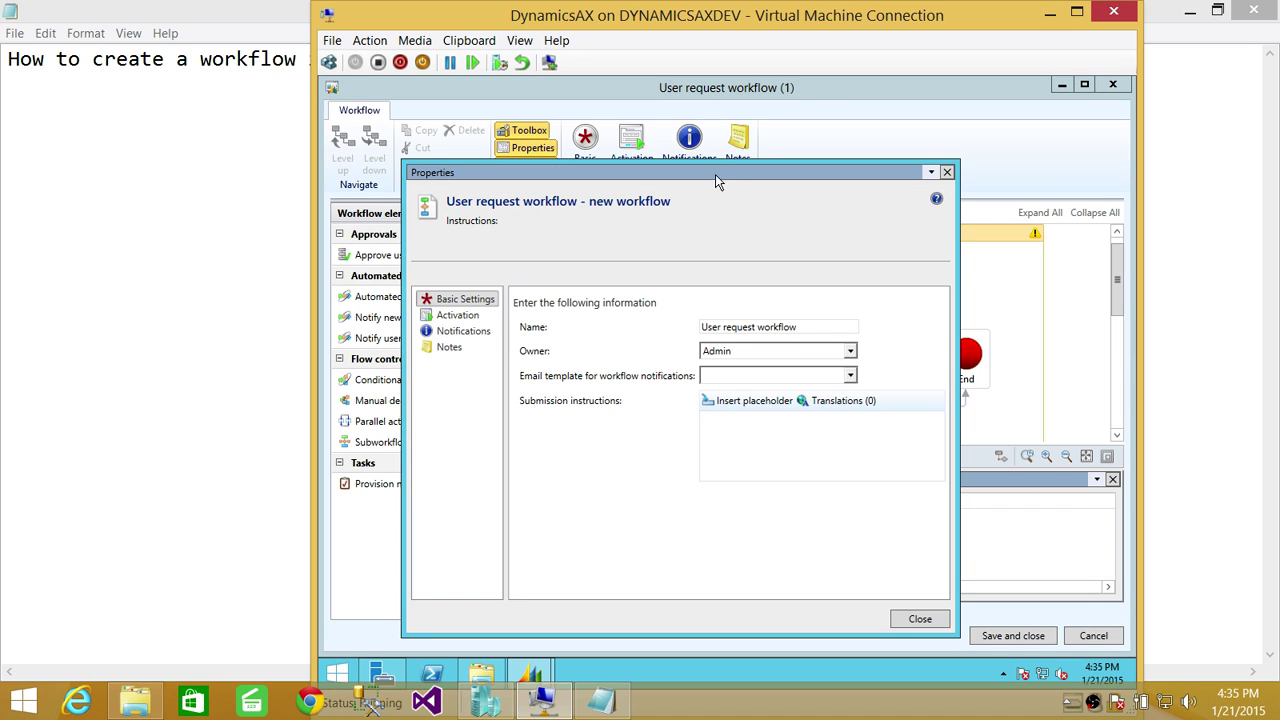
pyautogui.moveTo(770, 323); pyautogui.dragTo(800, 366)
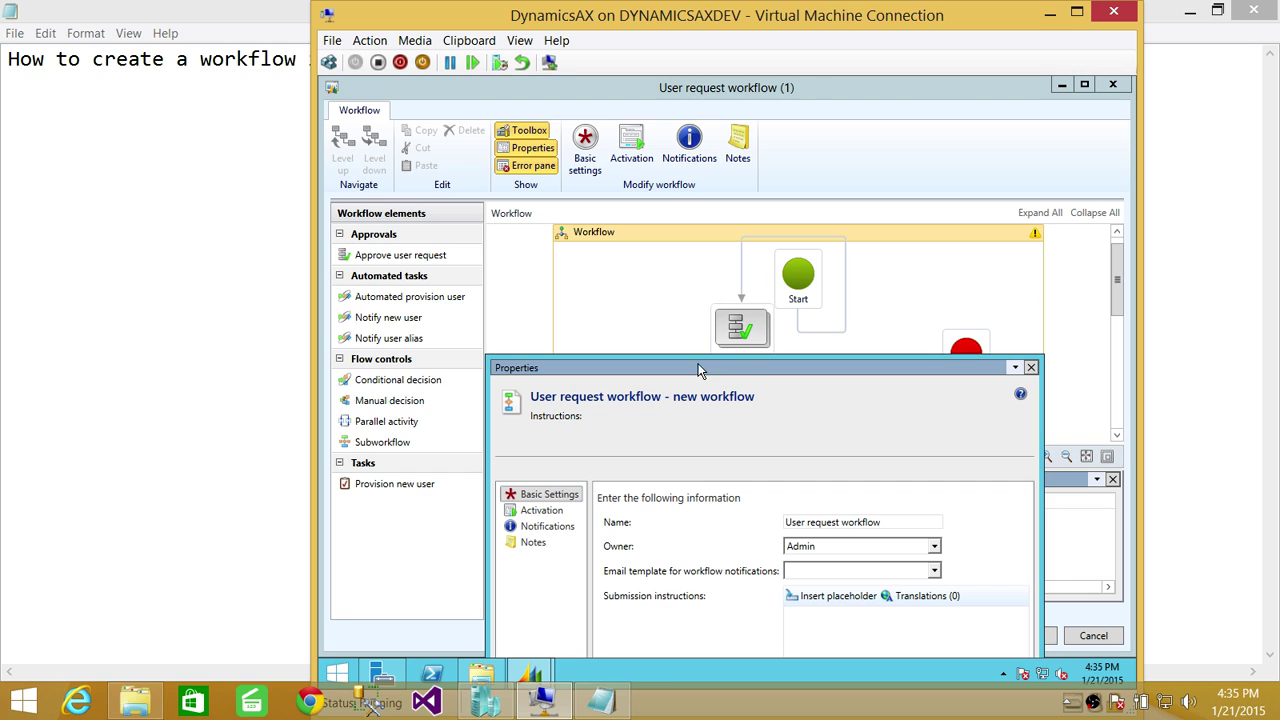
pyautogui.click(1031, 367)
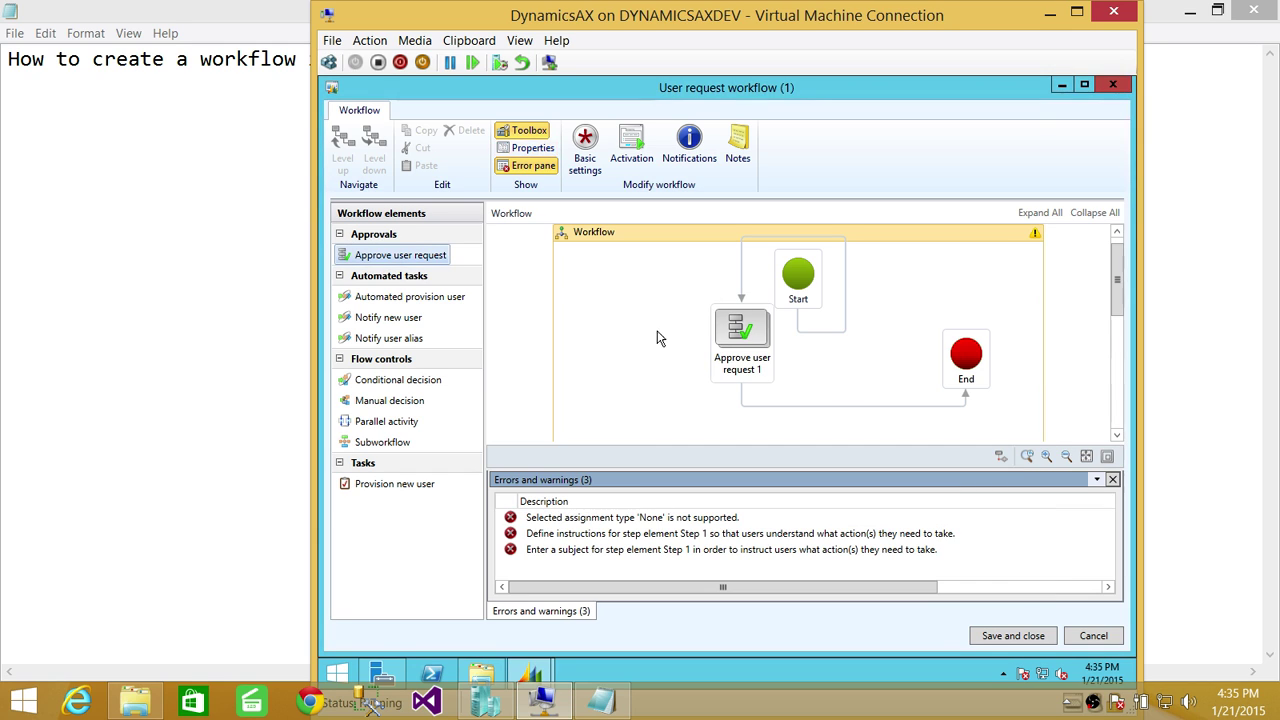
# Open the properties of the whole workflow and set its name to UserRequestWorkflow_V1.
pyautogui.rightClick(615, 286)
pyautogui.click(664, 410)
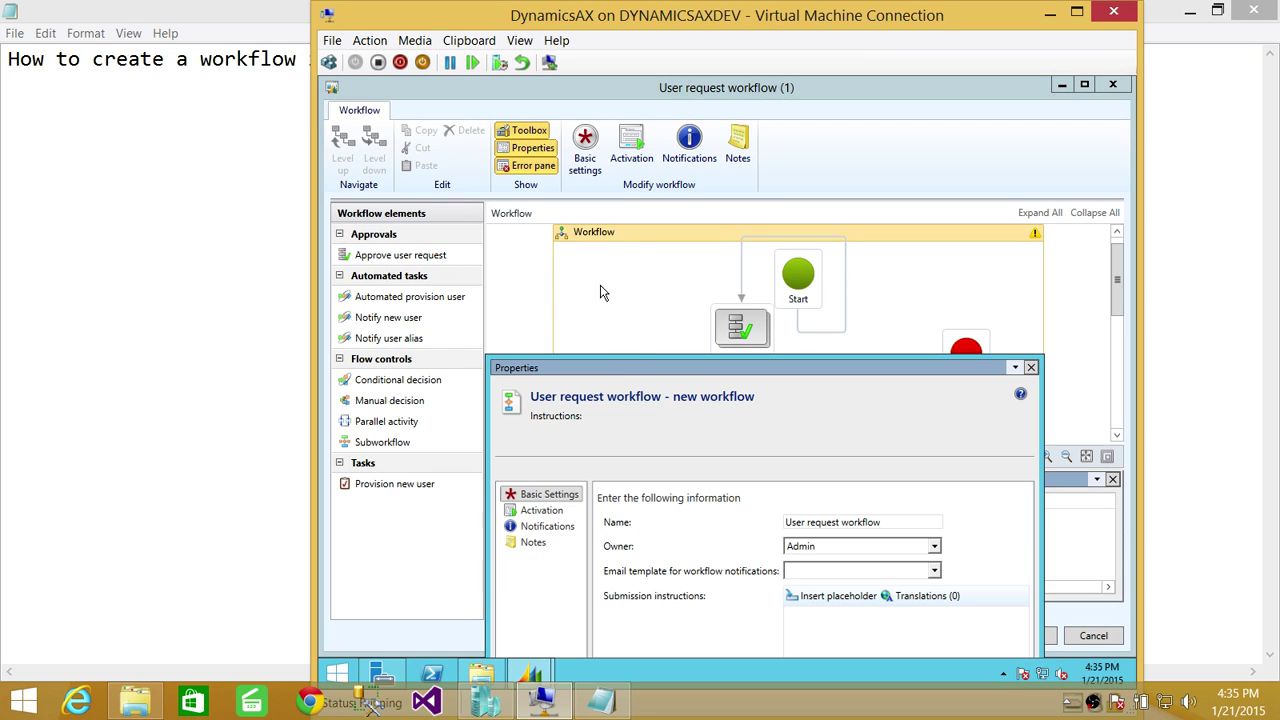
pyautogui.moveTo(636, 371); pyautogui.dragTo(586, 124)
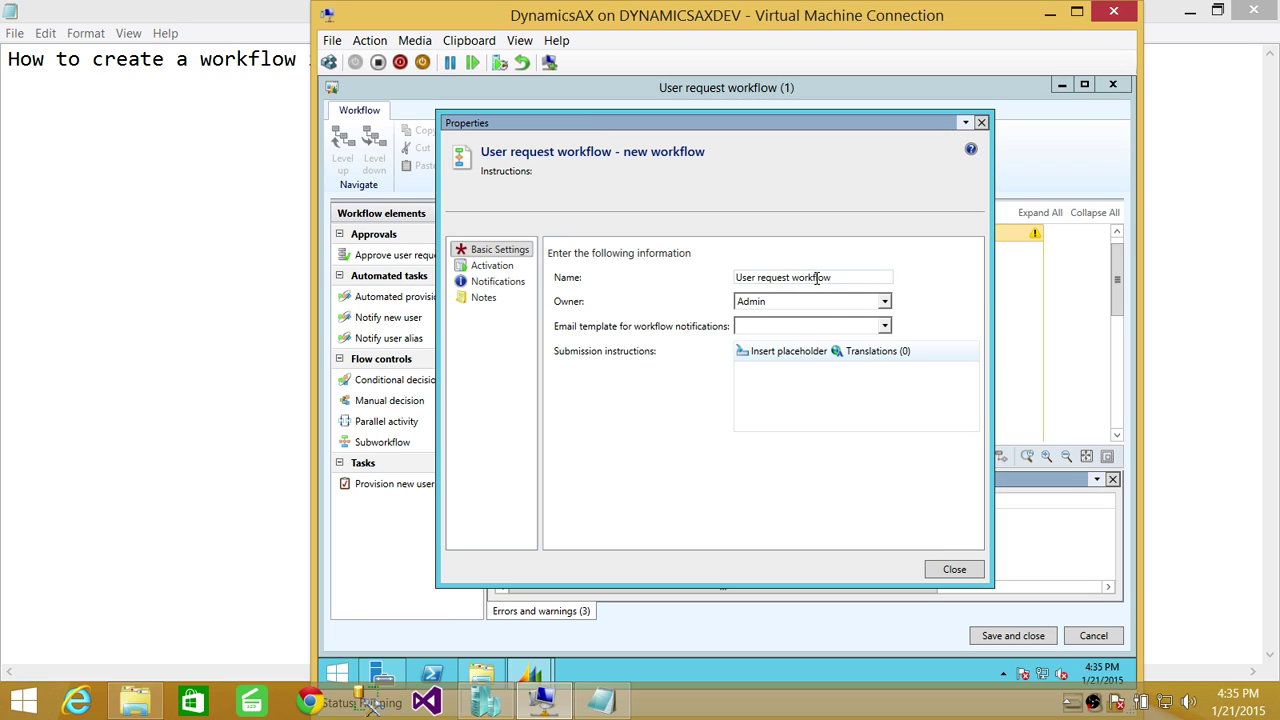
pyautogui.moveTo(862, 281); pyautogui.dragTo(697, 289)
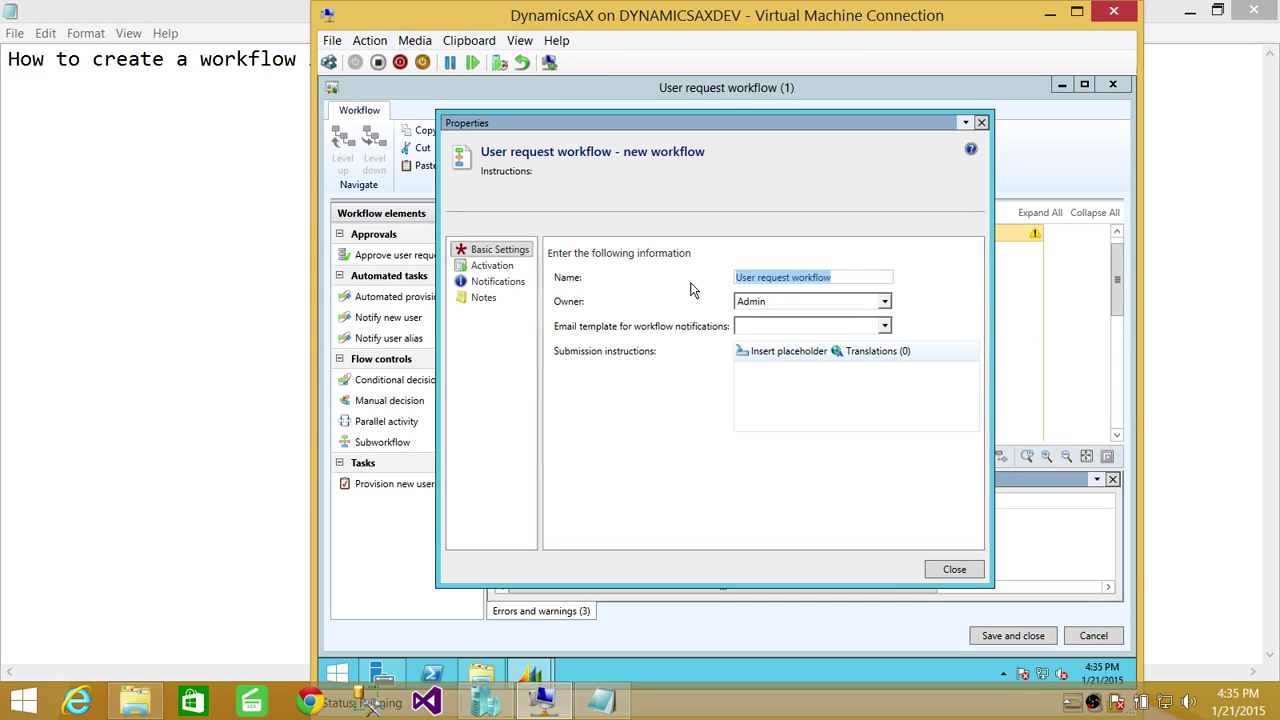
pyautogui.write('UserRea')
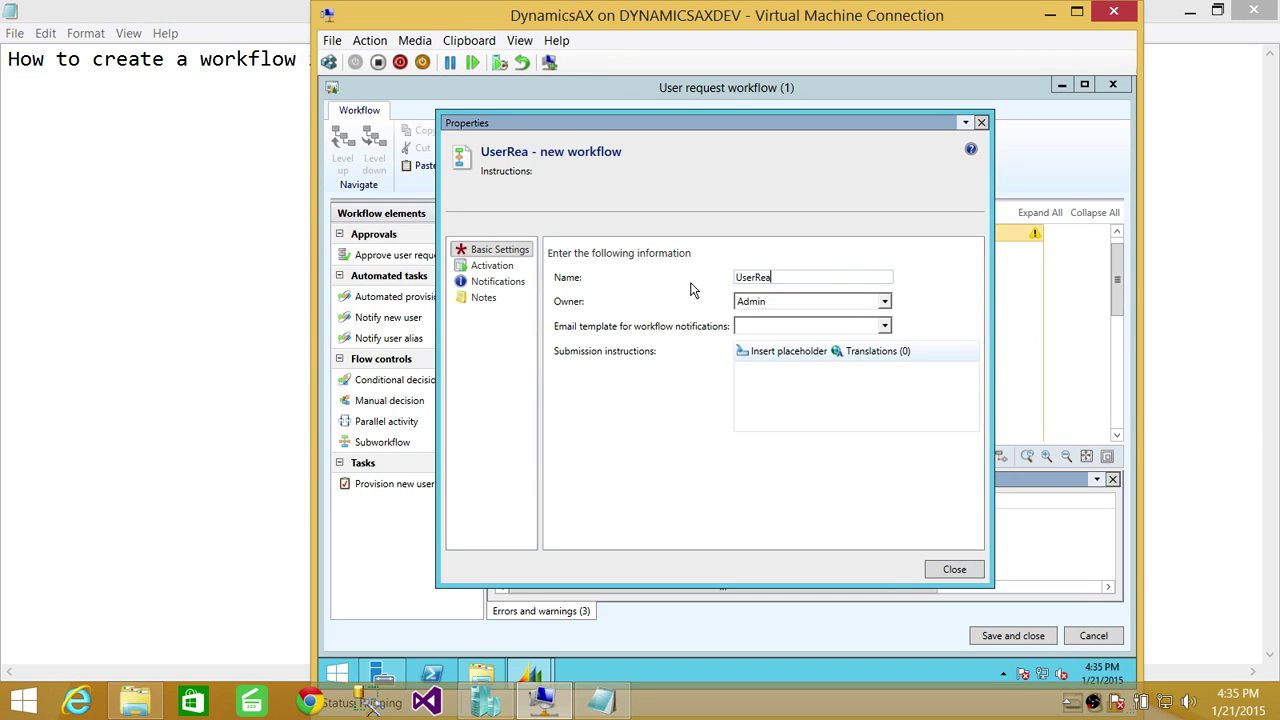
pyautogui.press('BackSpace')
pyautogui.write('quest')
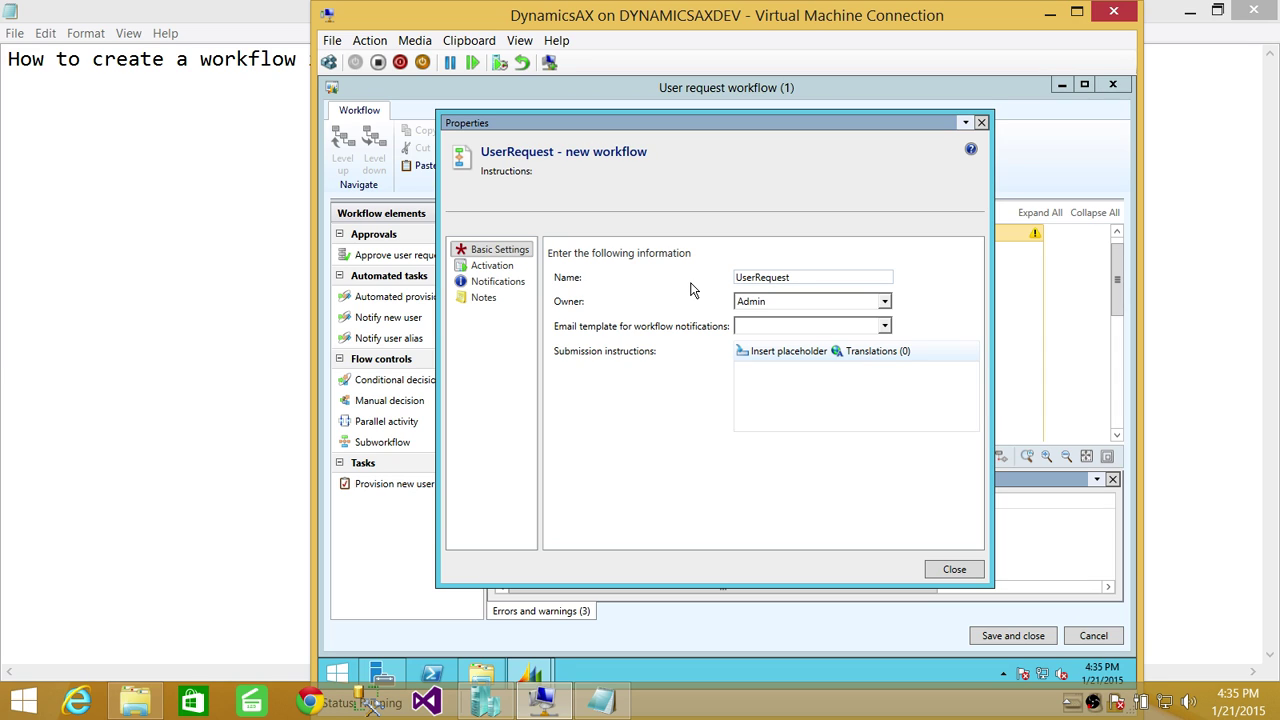
pyautogui.write('Work')
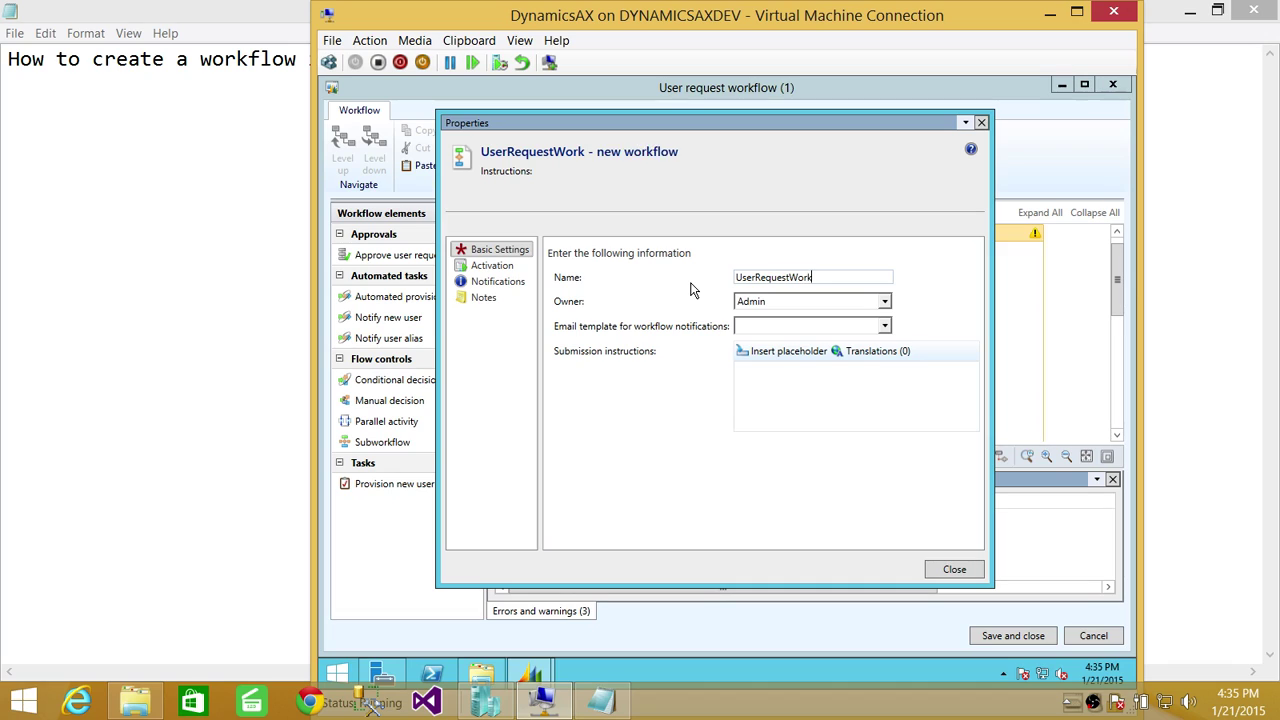
pyautogui.write('flow_V1')
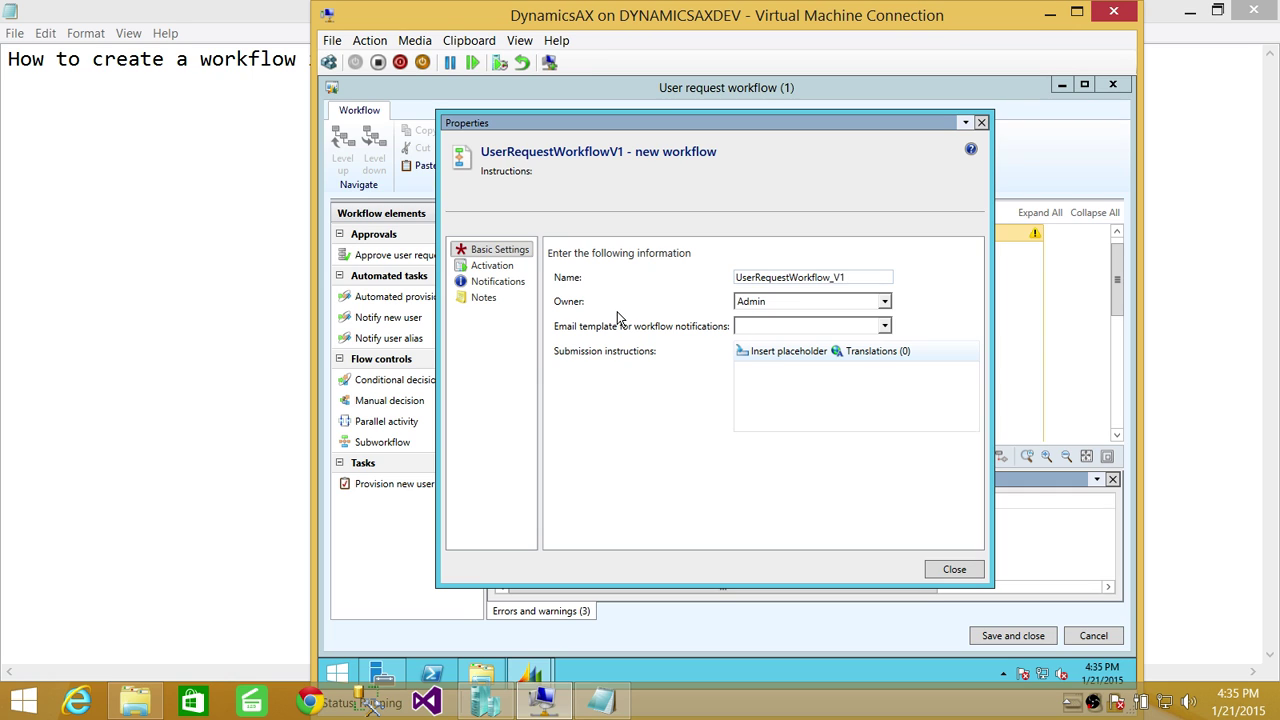
# Set the workflow owner to Admin and enter submission instructions asking to please approve the request.
pyautogui.click(884, 302)
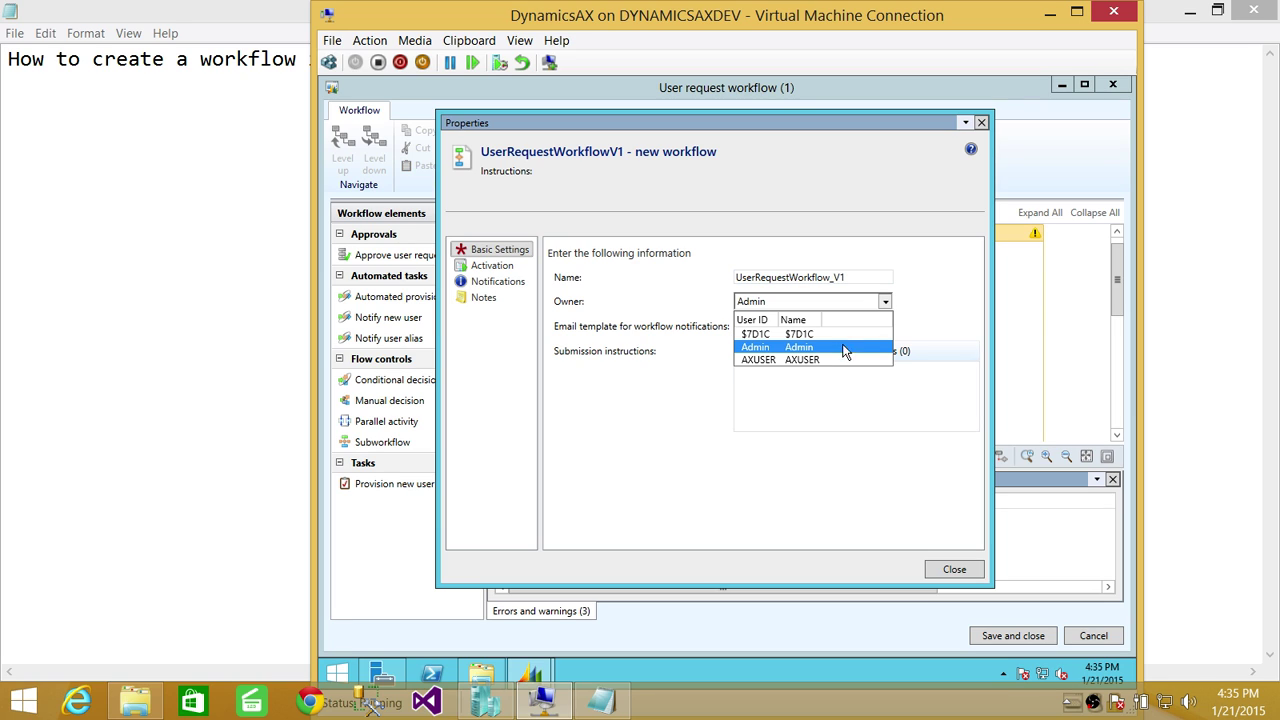
pyautogui.click(777, 348)
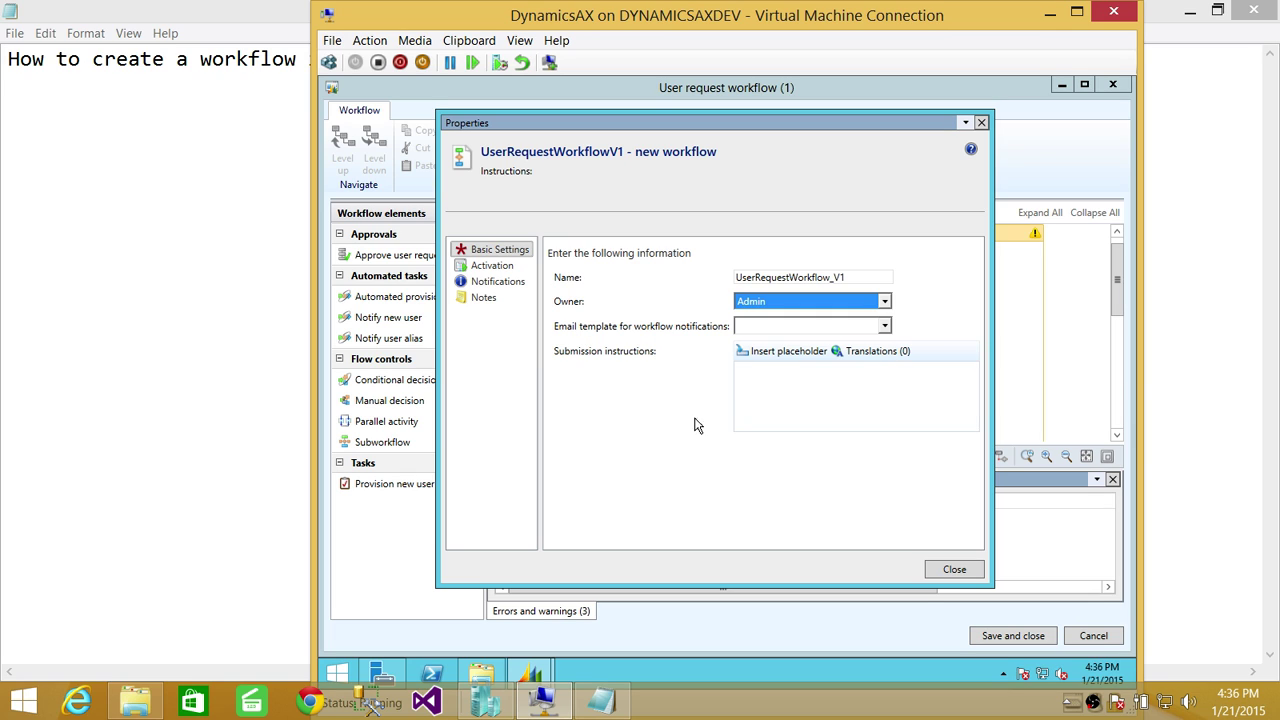
pyautogui.click(769, 384)
pyautogui.write('Please appro')
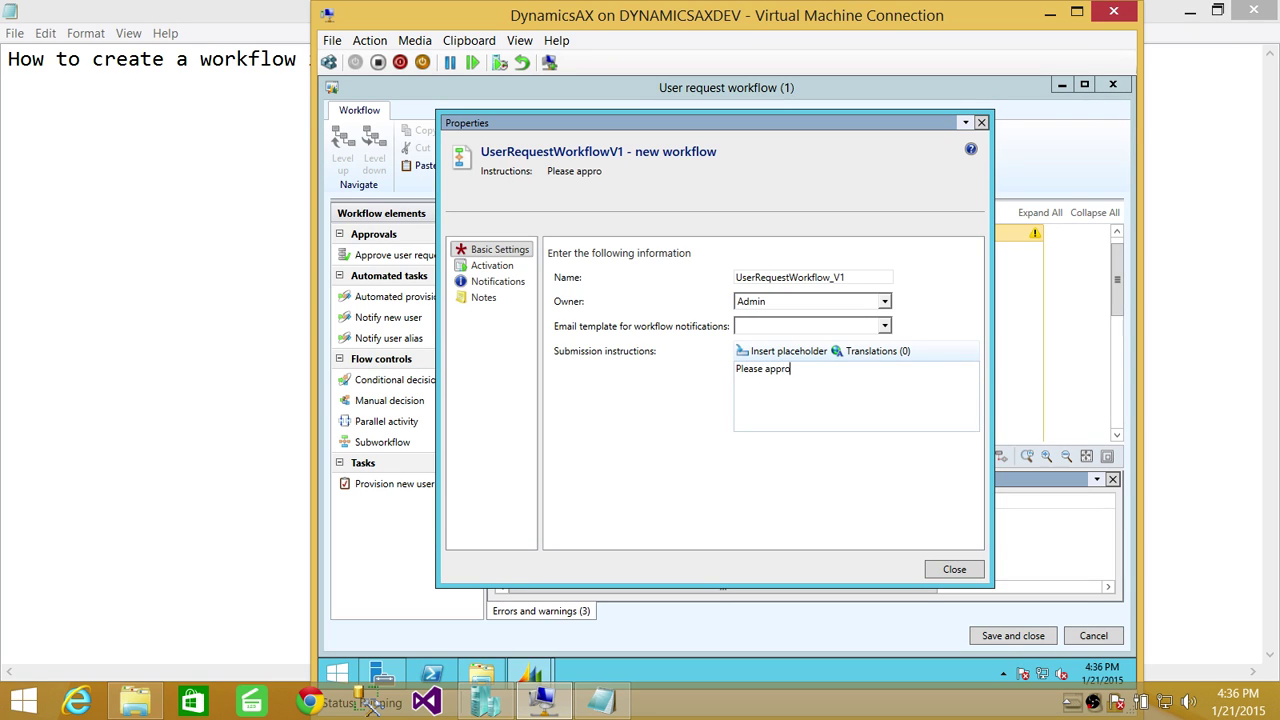
pyautogui.write('request')
pyautogui.click(948, 569)
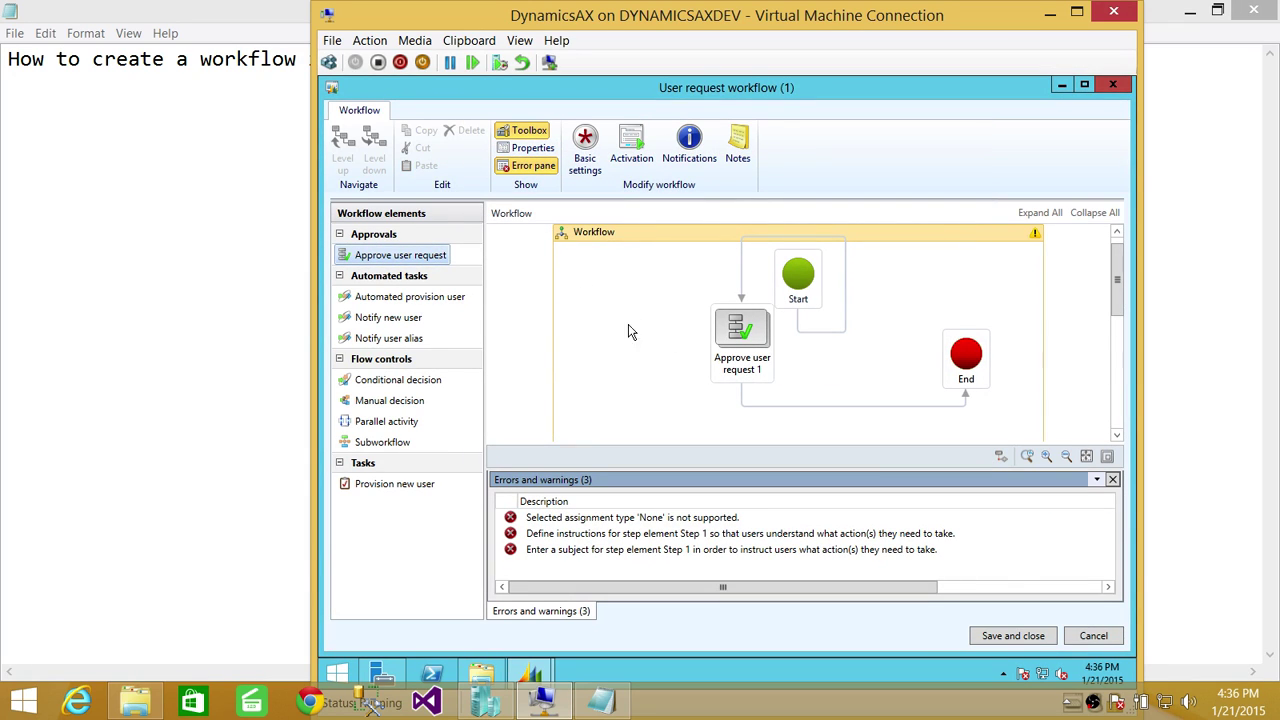
pyautogui.click(724, 346)
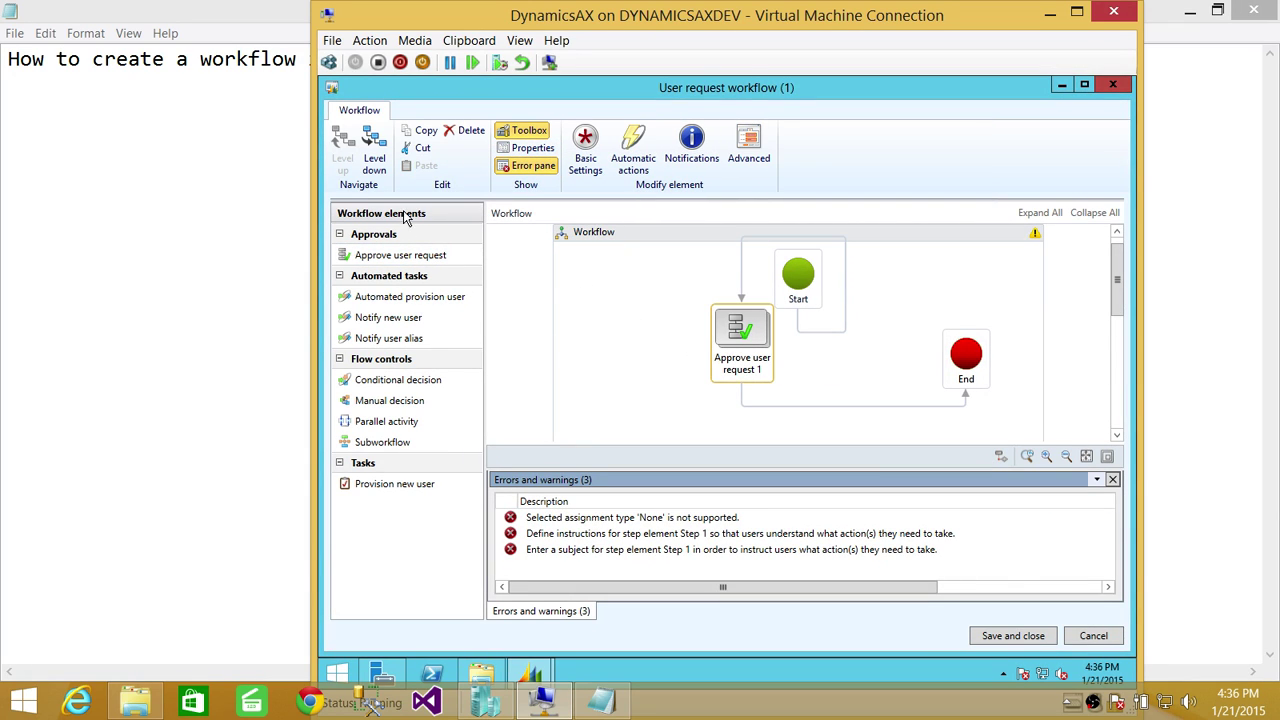
pyautogui.click(634, 322)
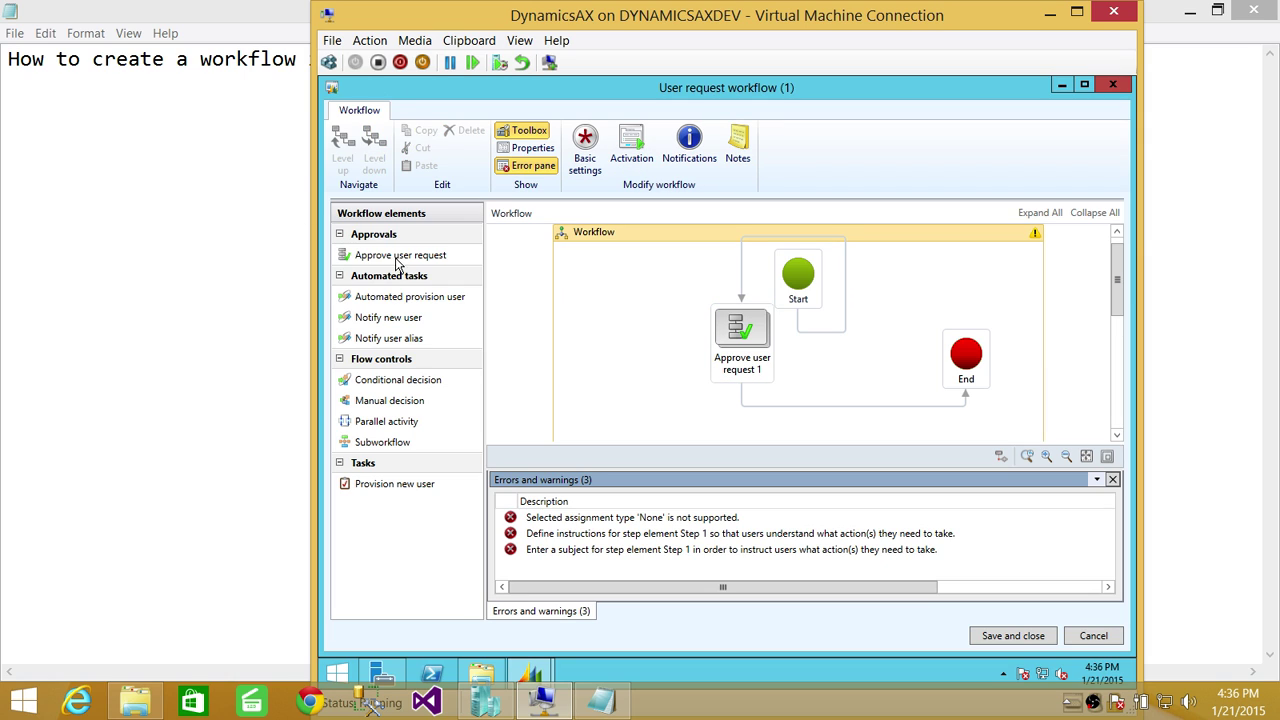
pyautogui.click(712, 326)
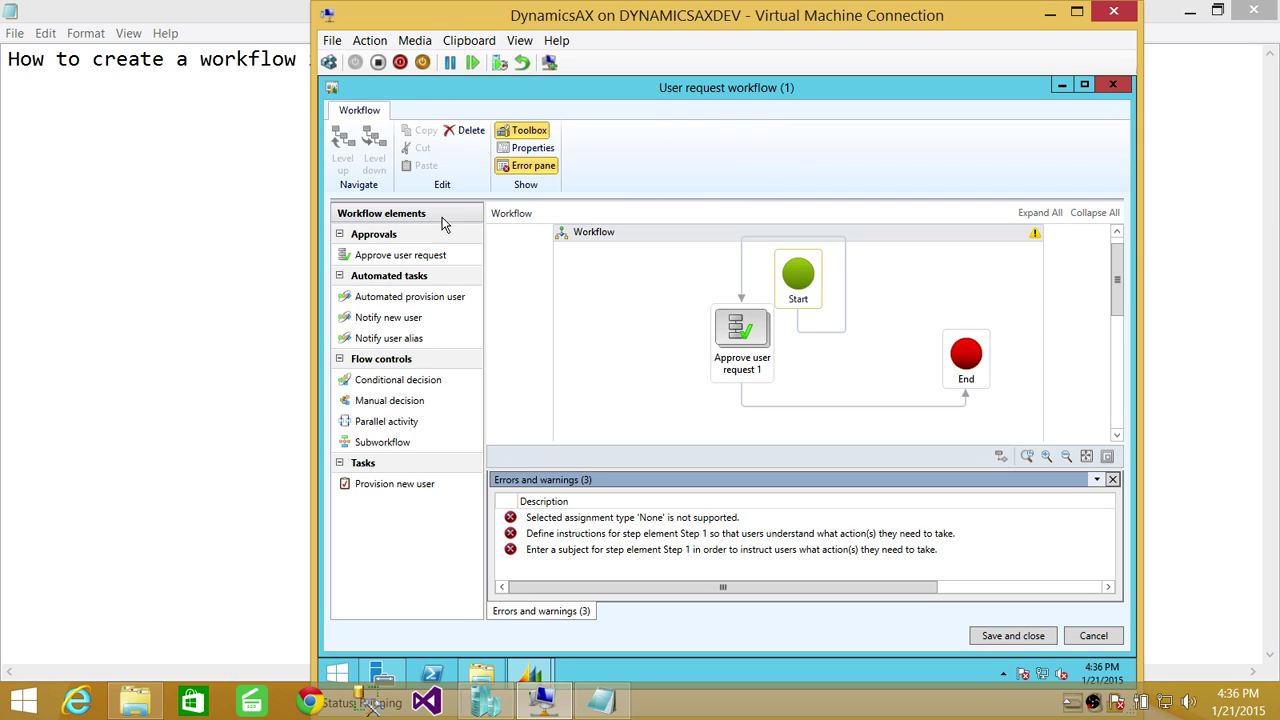
# Rename the Approve user request 1 element as Approve user request V1 in its basic settings.
pyautogui.click(752, 355)
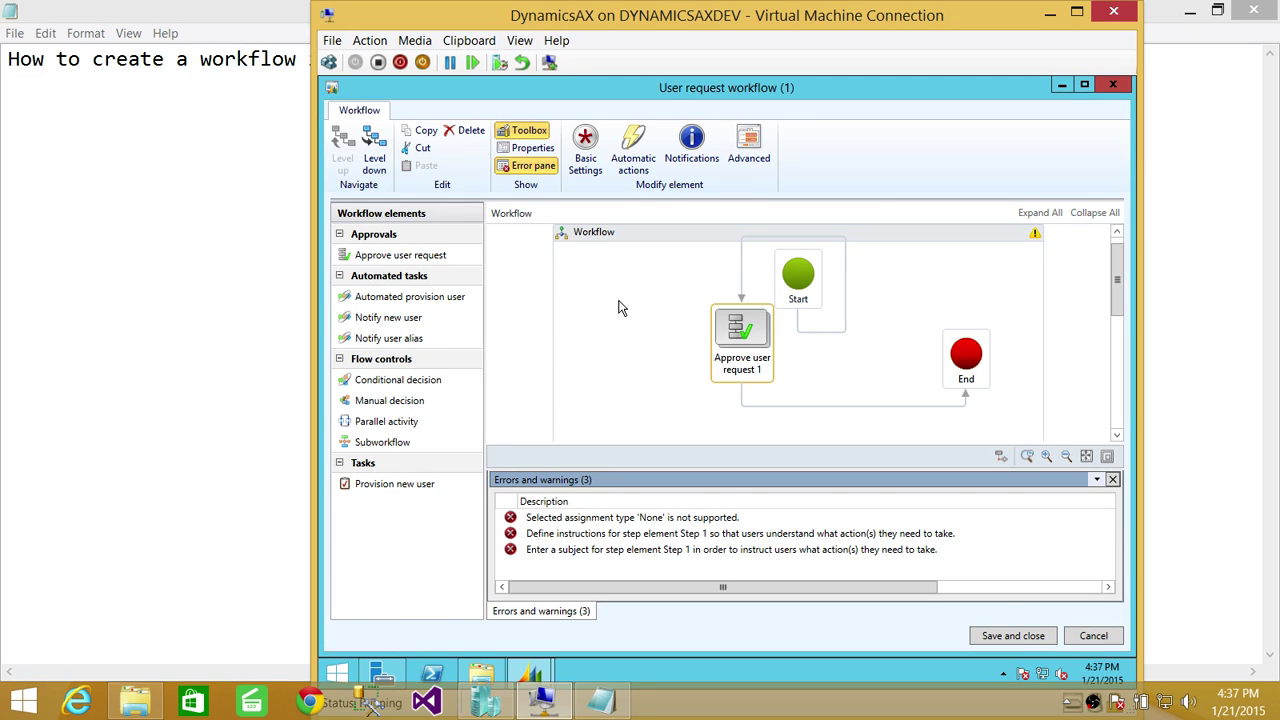
pyautogui.rightClick(750, 340)
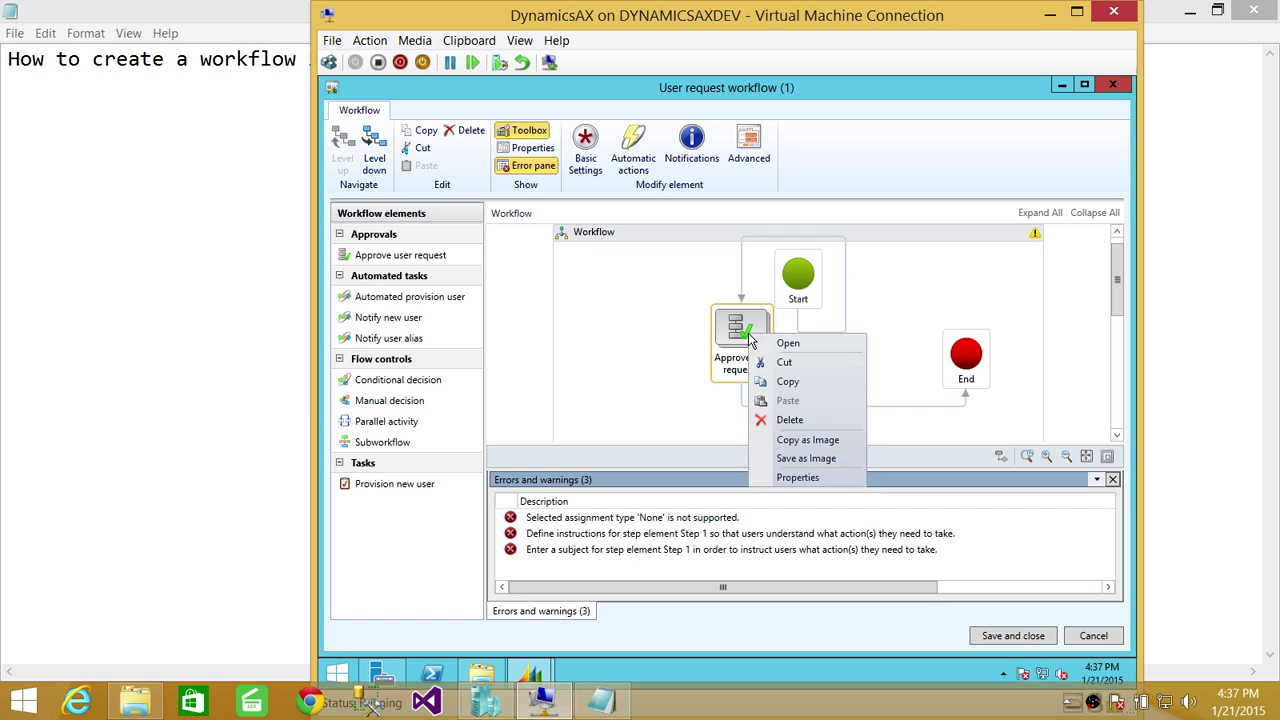
pyautogui.click(785, 481)
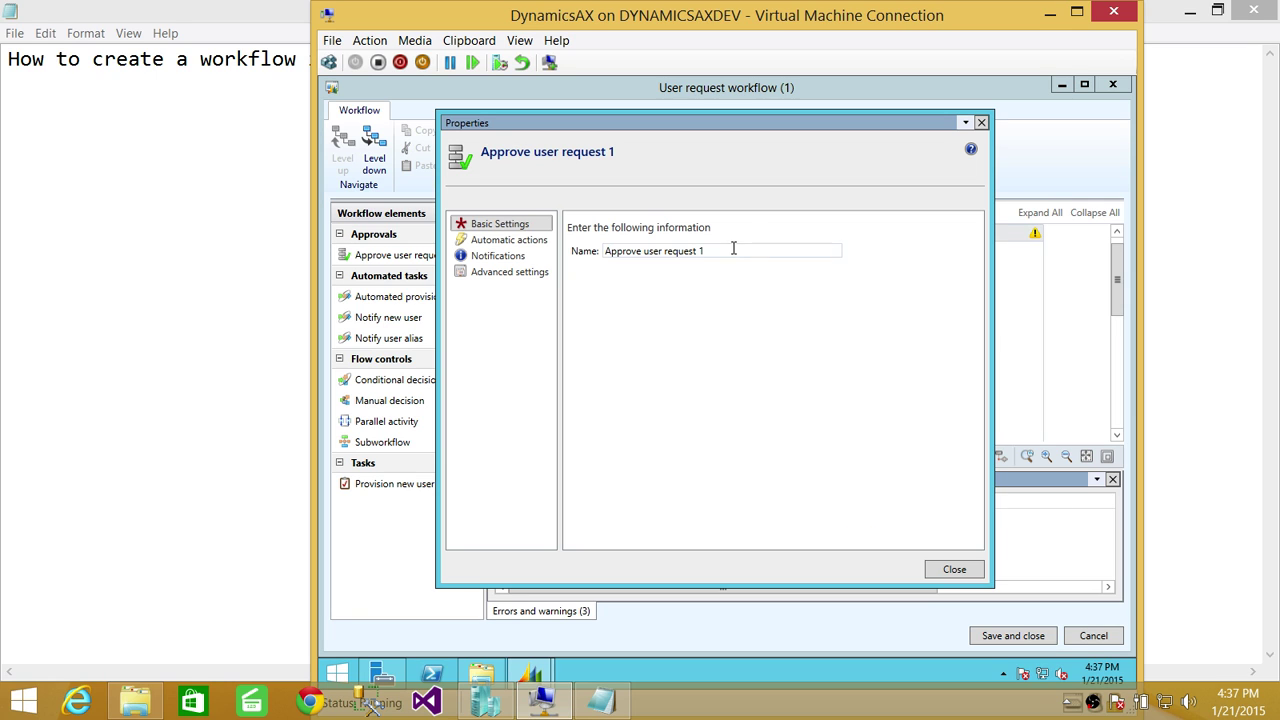
pyautogui.moveTo(709, 257); pyautogui.dragTo(694, 253)
pyautogui.press('BackSpace')
# Enable the final approver in the approval element's advanced settings and assign it to Admin.
pyautogui.click(498, 271)
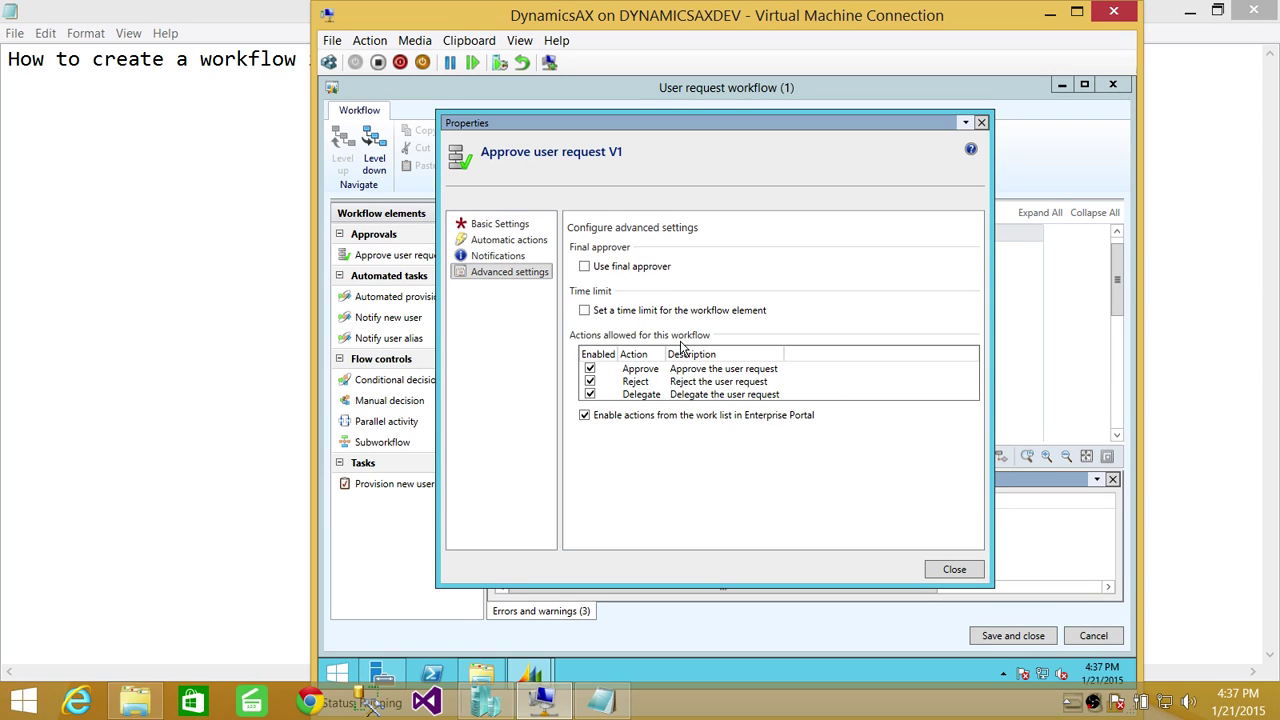
pyautogui.moveTo(604, 278)
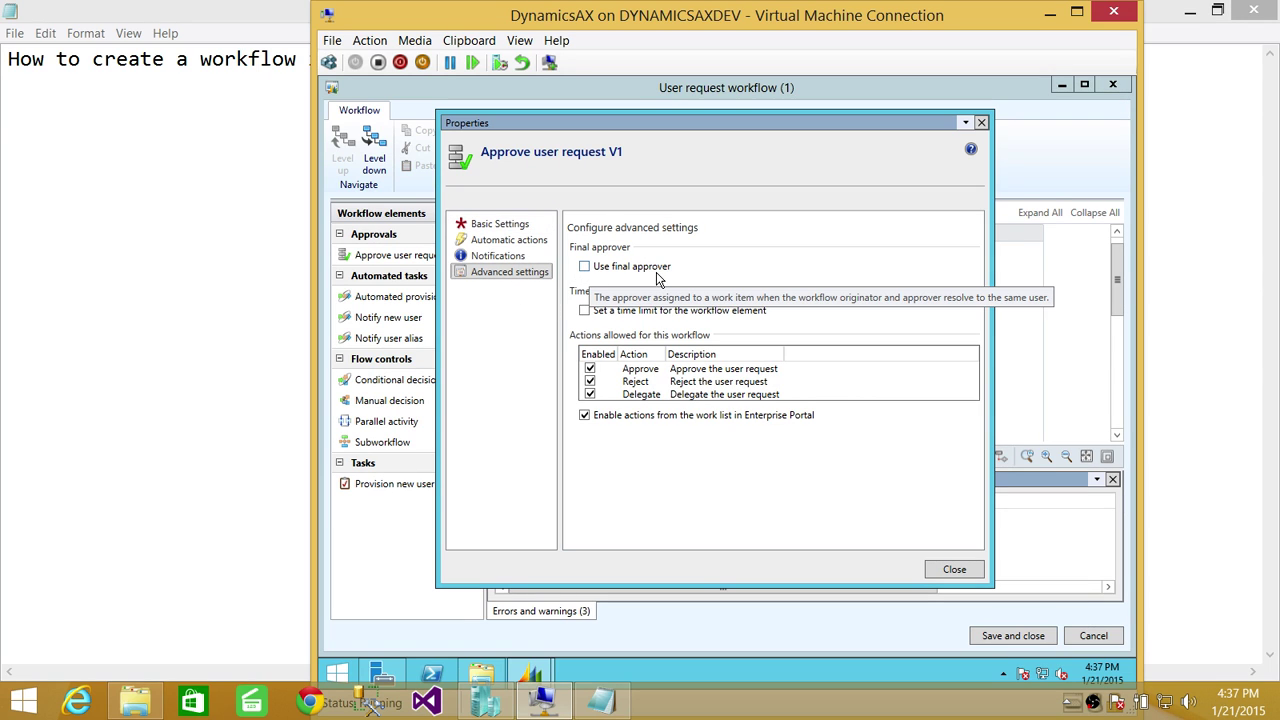
pyautogui.click(586, 268)
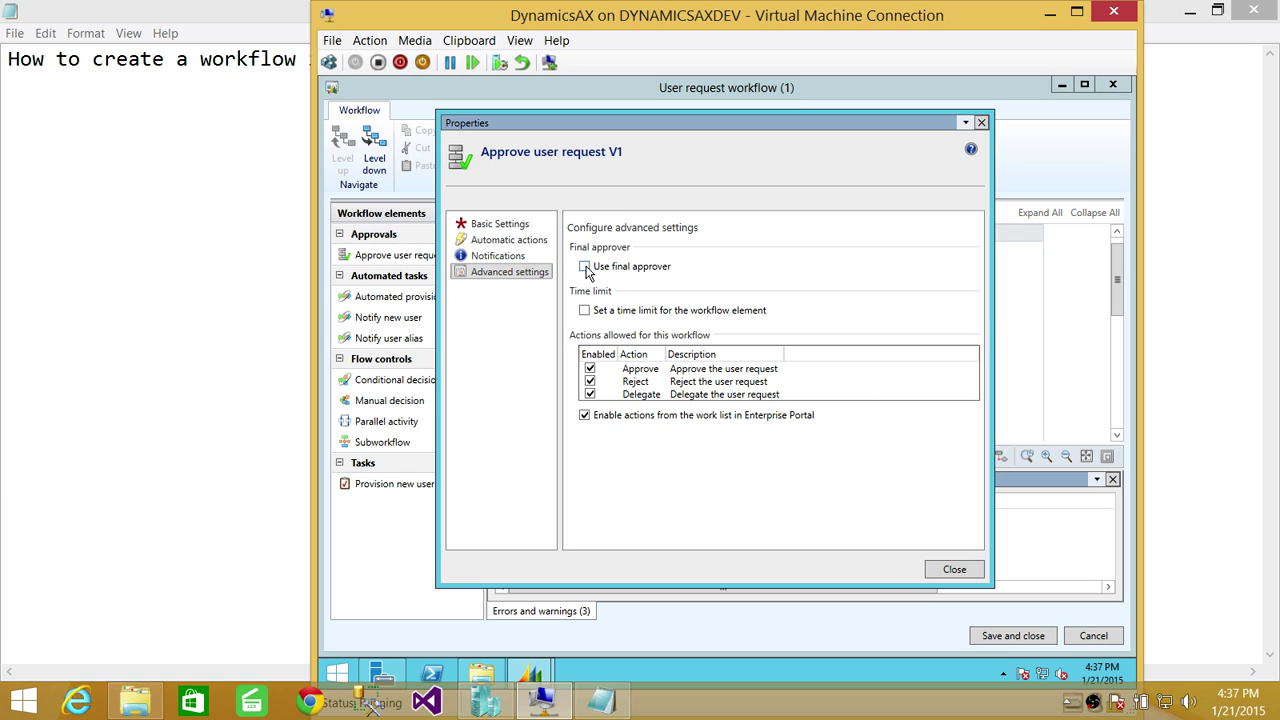
pyautogui.click(751, 270)
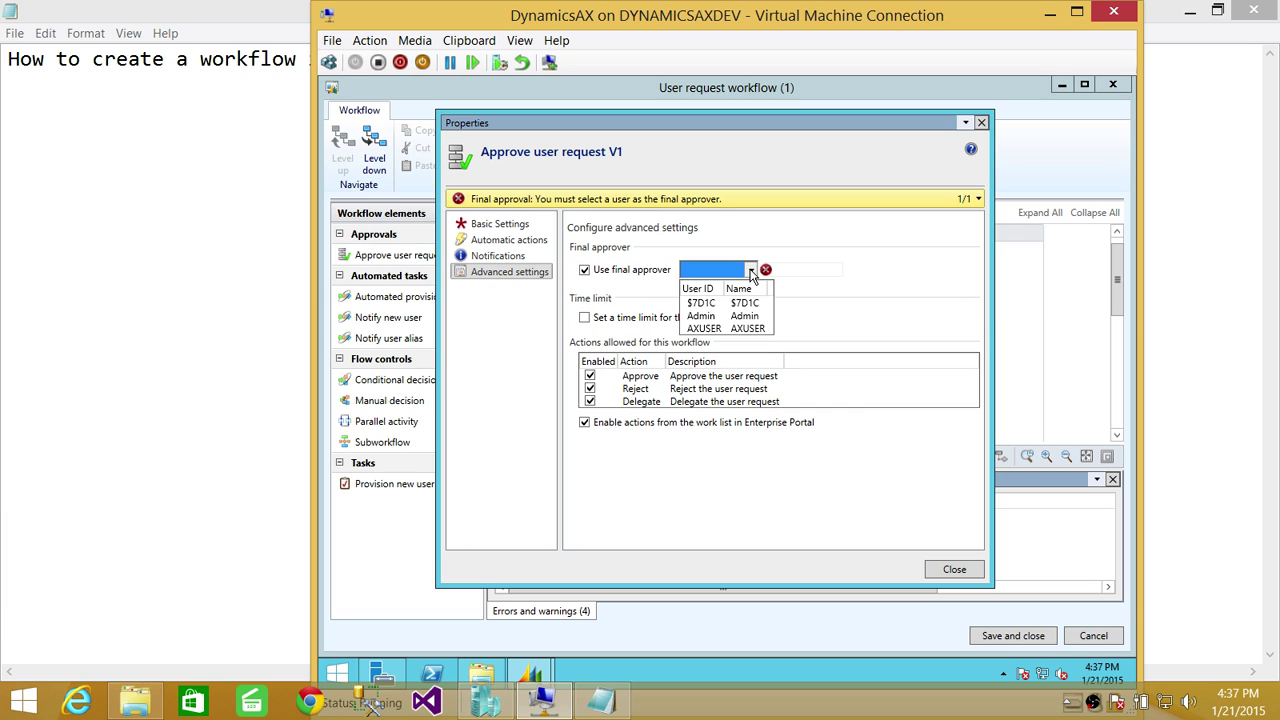
pyautogui.click(706, 318)
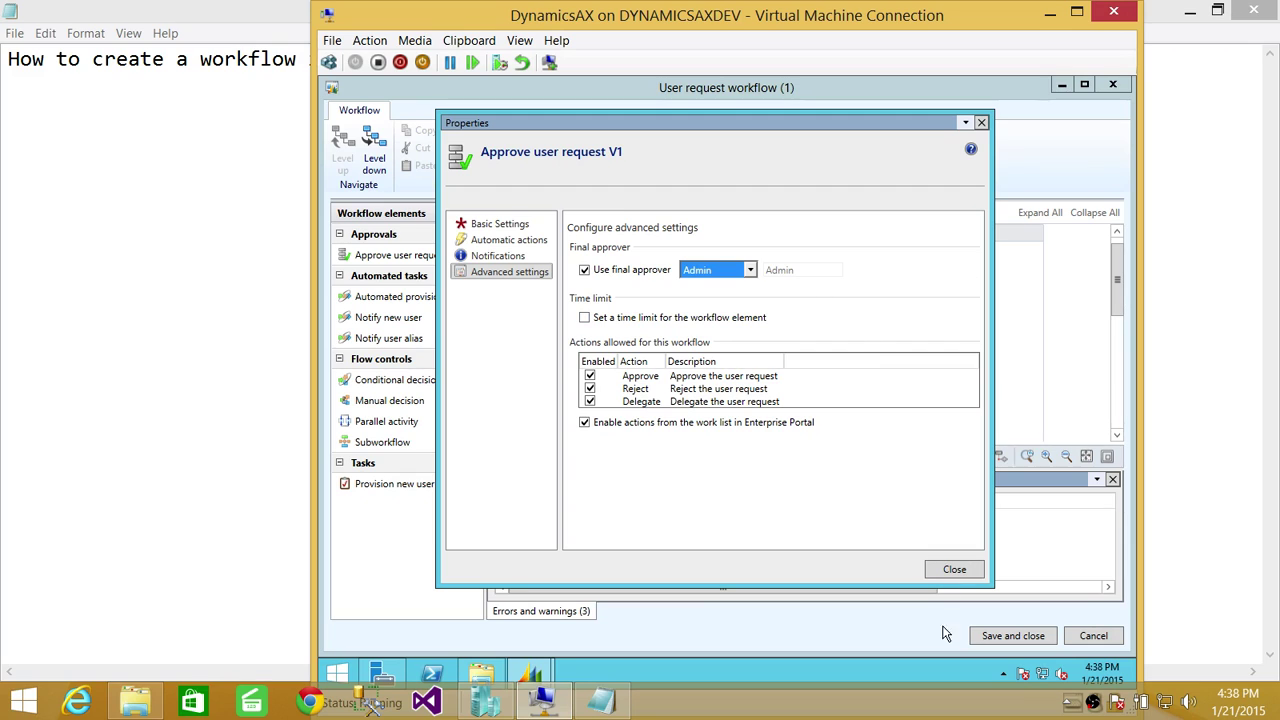
pyautogui.click(950, 574)
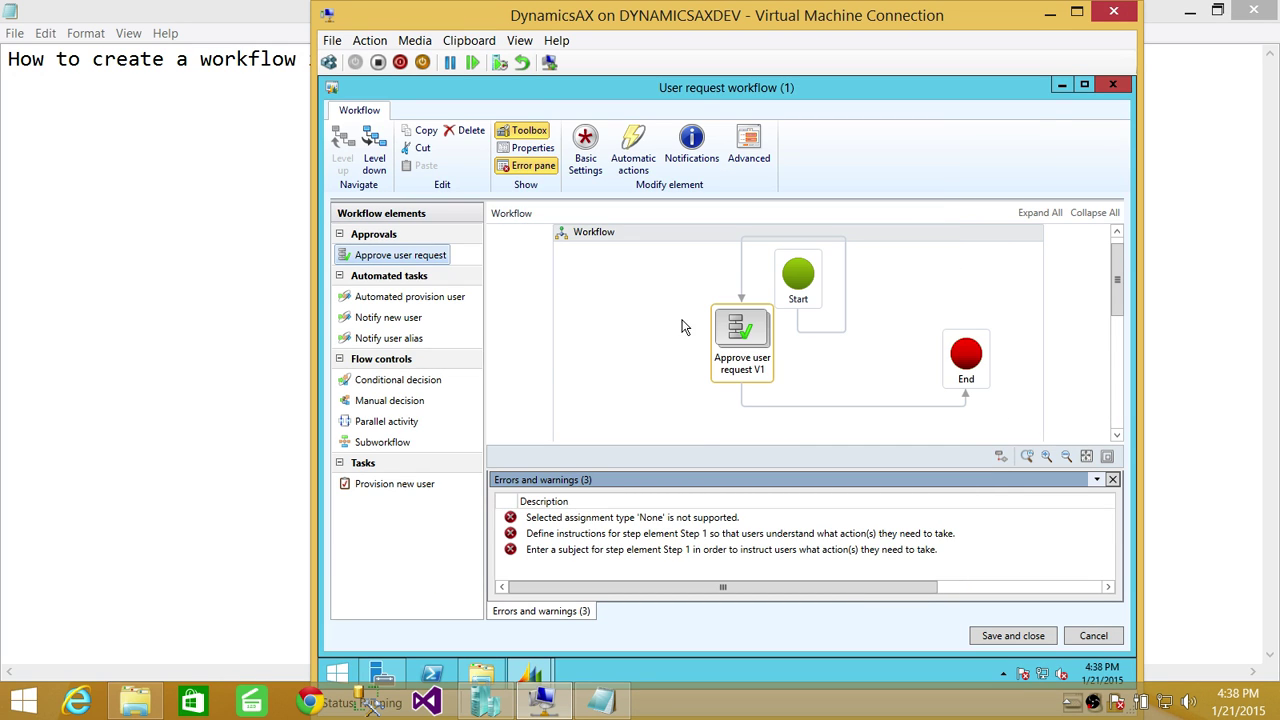
# Go down into the approval element and rename its Step 1 as Approve The request.
pyautogui.moveTo(1117, 290)
pyautogui.mouseDown()
pyautogui.moveTo(1120, 316)
pyautogui.moveTo(1119, 294)
pyautogui.mouseUp()
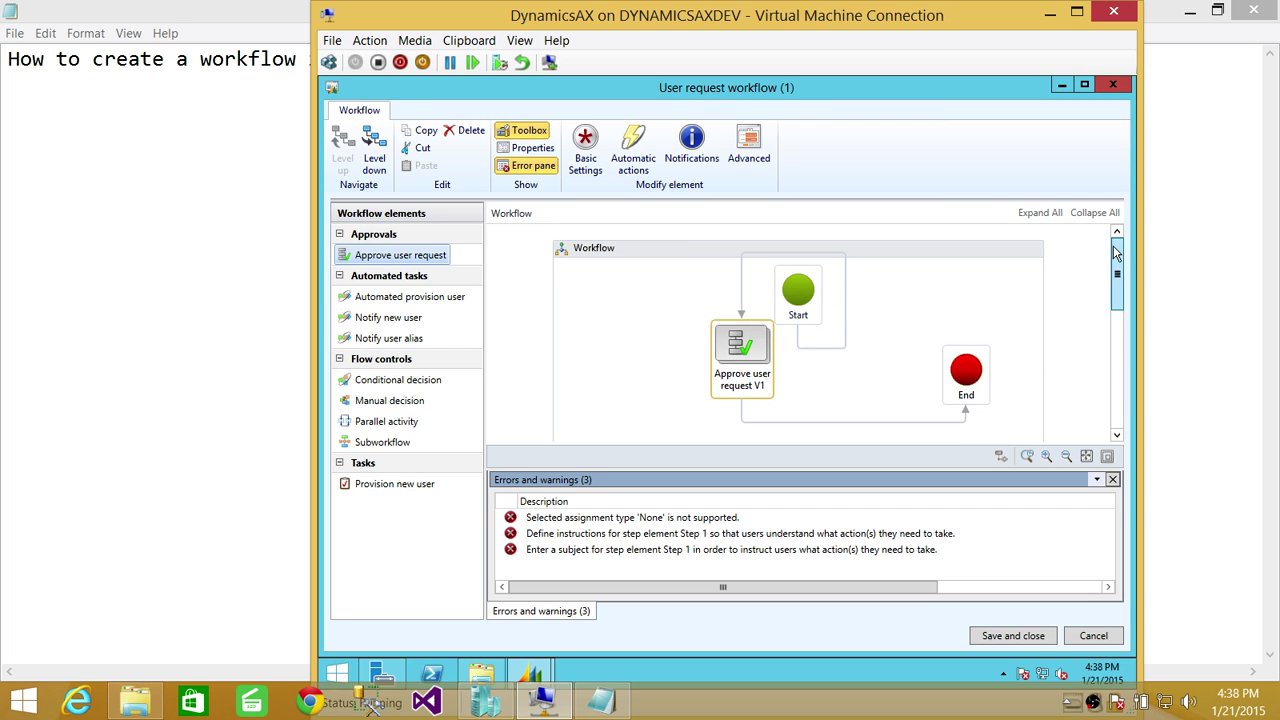
pyautogui.click(376, 150)
pyautogui.click(818, 342)
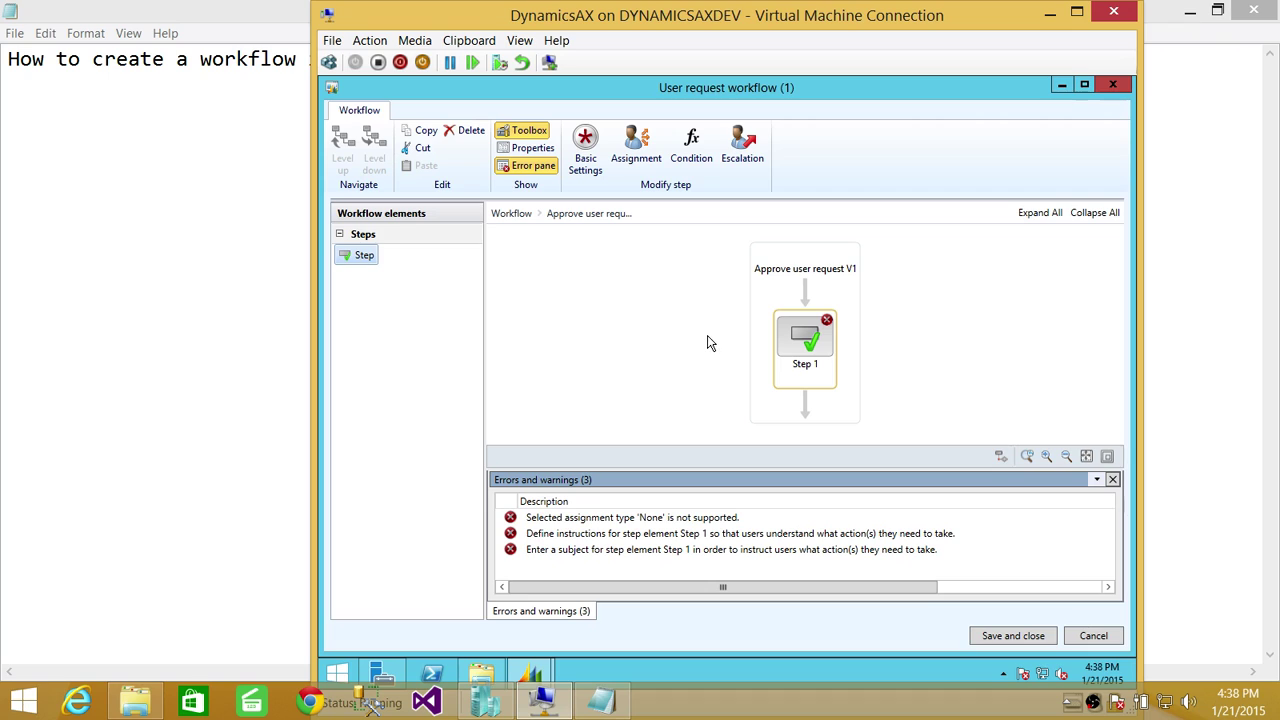
pyautogui.rightClick(823, 357)
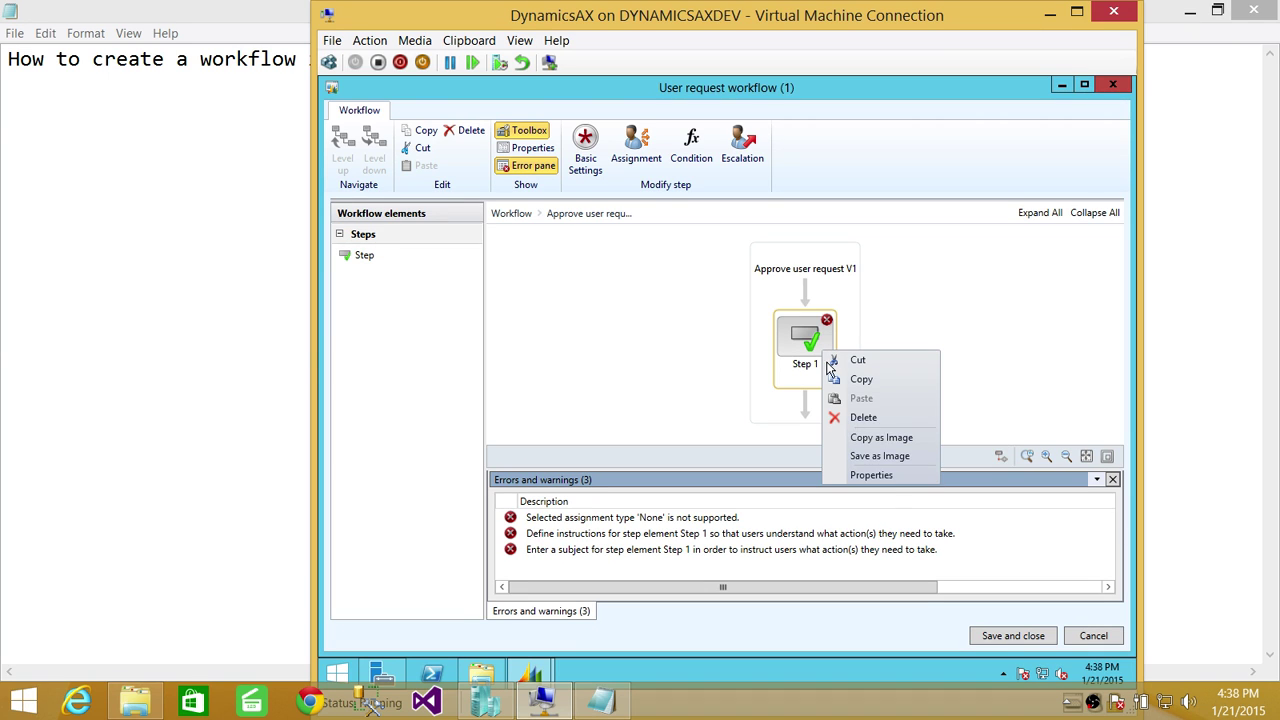
pyautogui.click(880, 476)
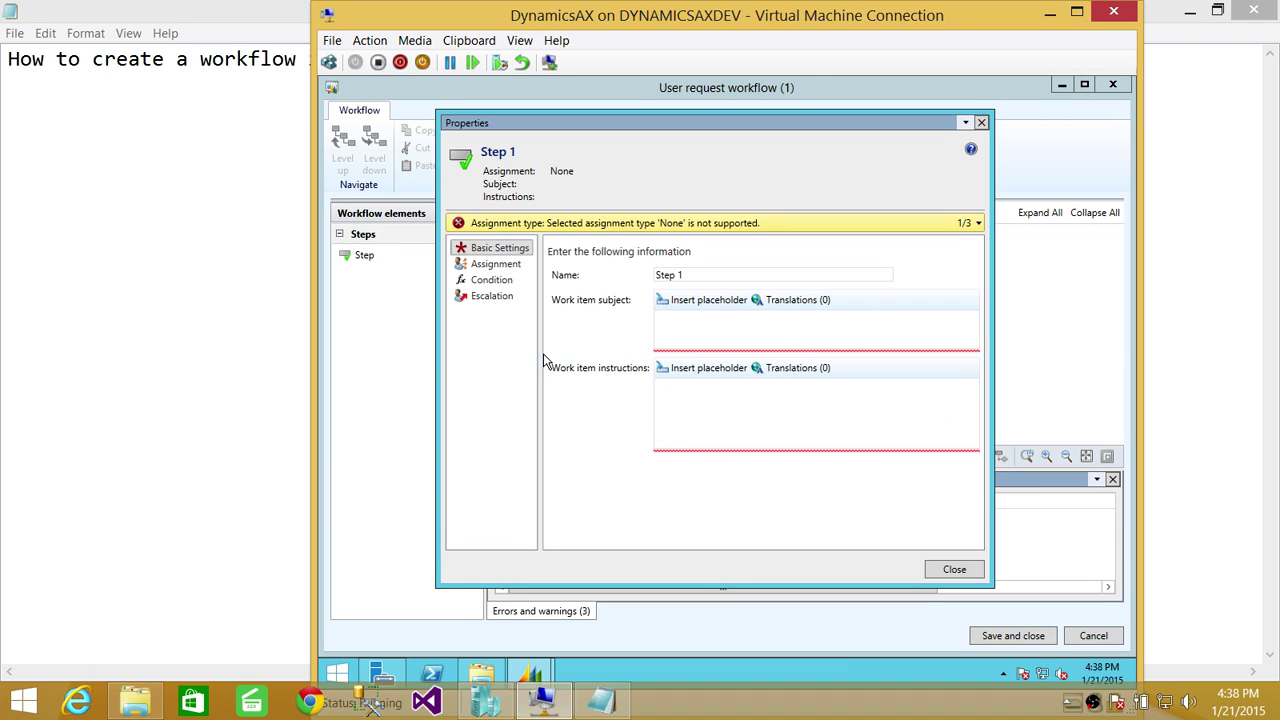
pyautogui.click(686, 274)
pyautogui.moveTo(686, 274); pyautogui.dragTo(600, 274)
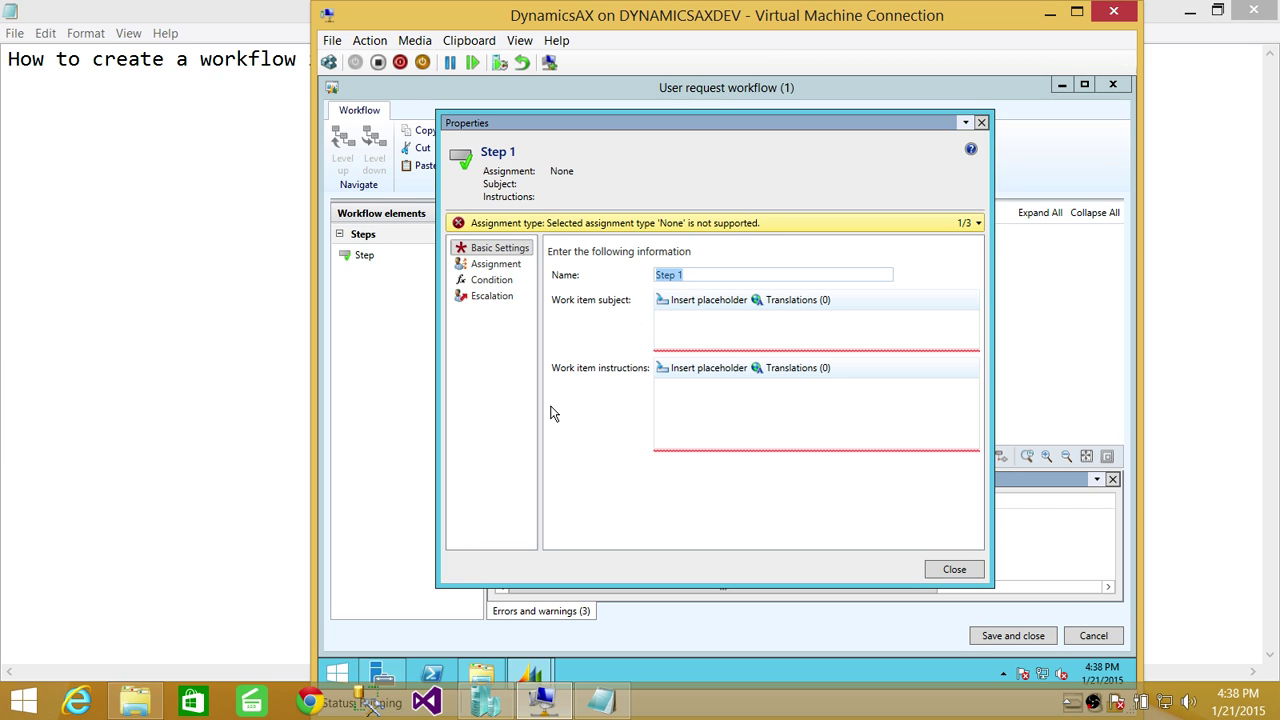
pyautogui.write('Ap')
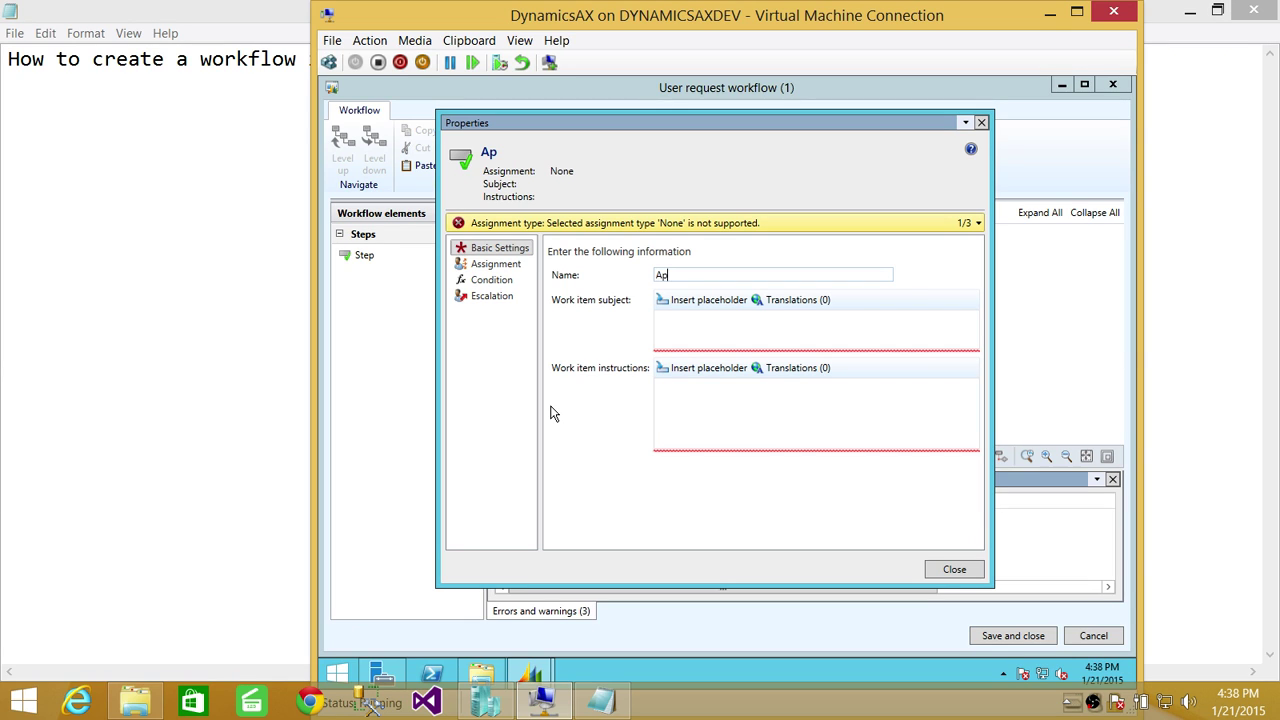
pyautogui.write('prove The request')
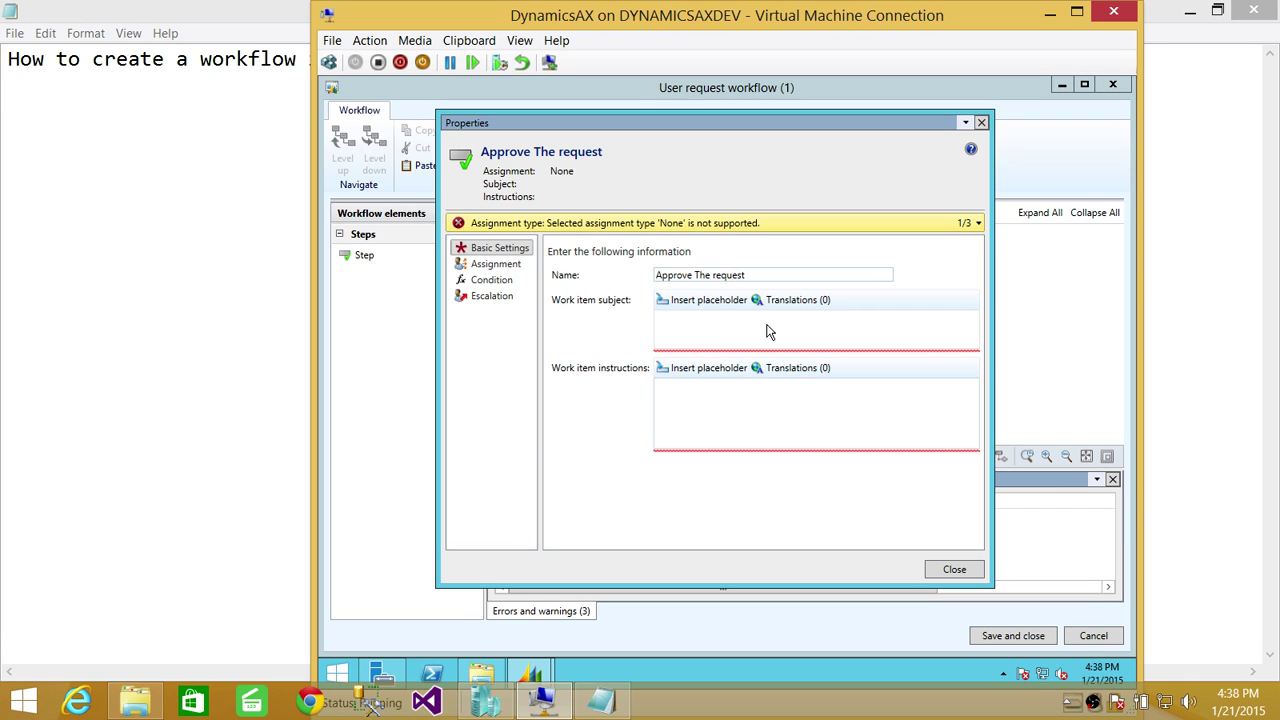
# Set the approval step's work item subject to Vendor request and its work item instructions to Please provide instruction.
pyautogui.click(685, 333)
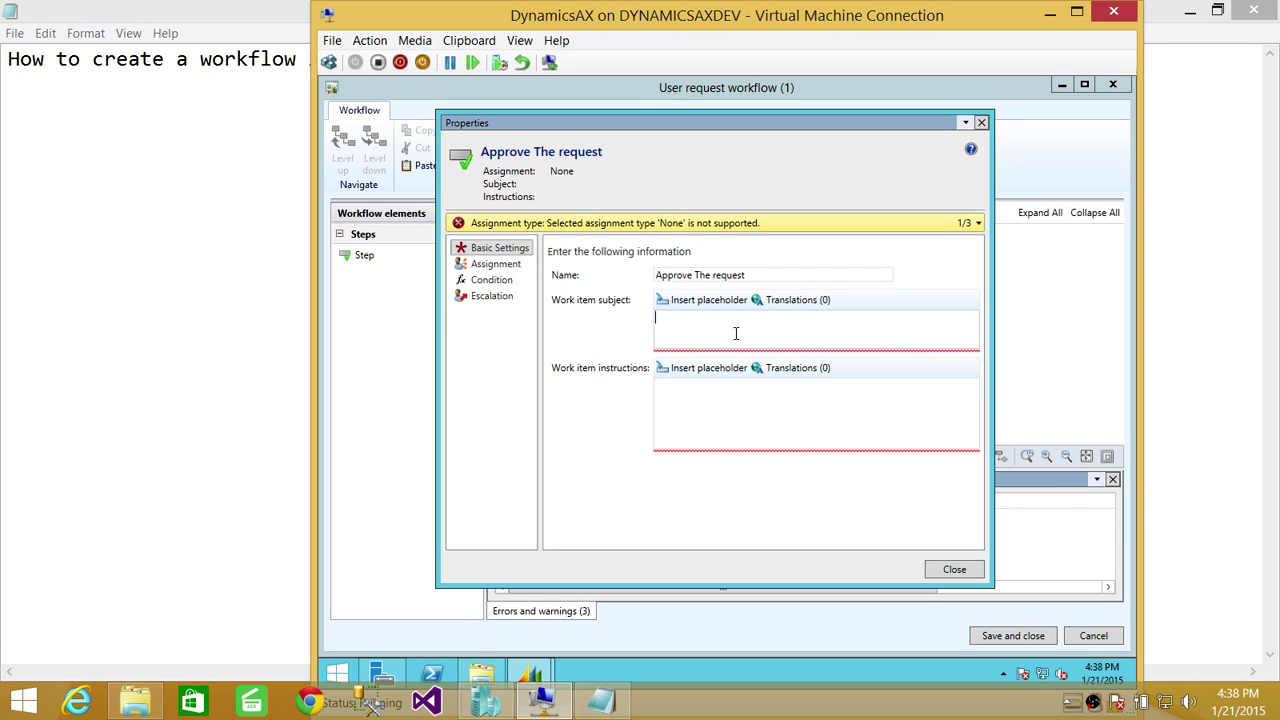
pyautogui.write('Vendor request')
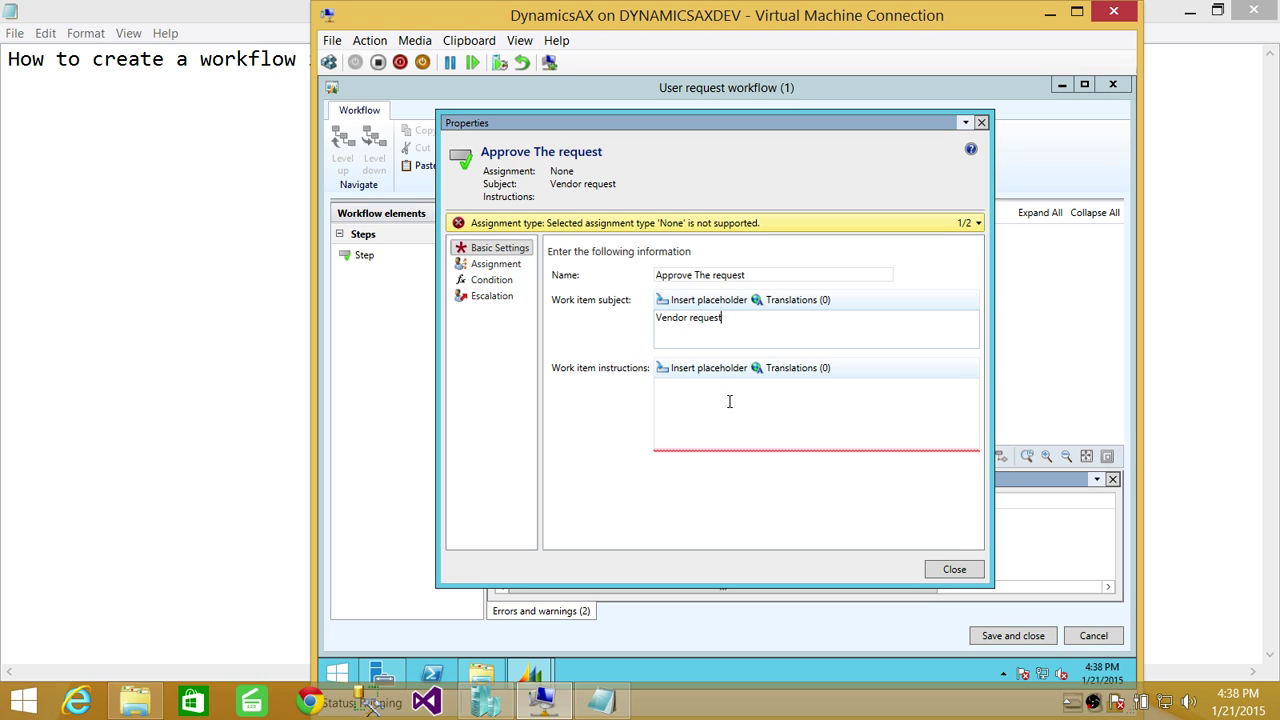
pyautogui.click(744, 412)
pyautogui.write('Please provide instructions')
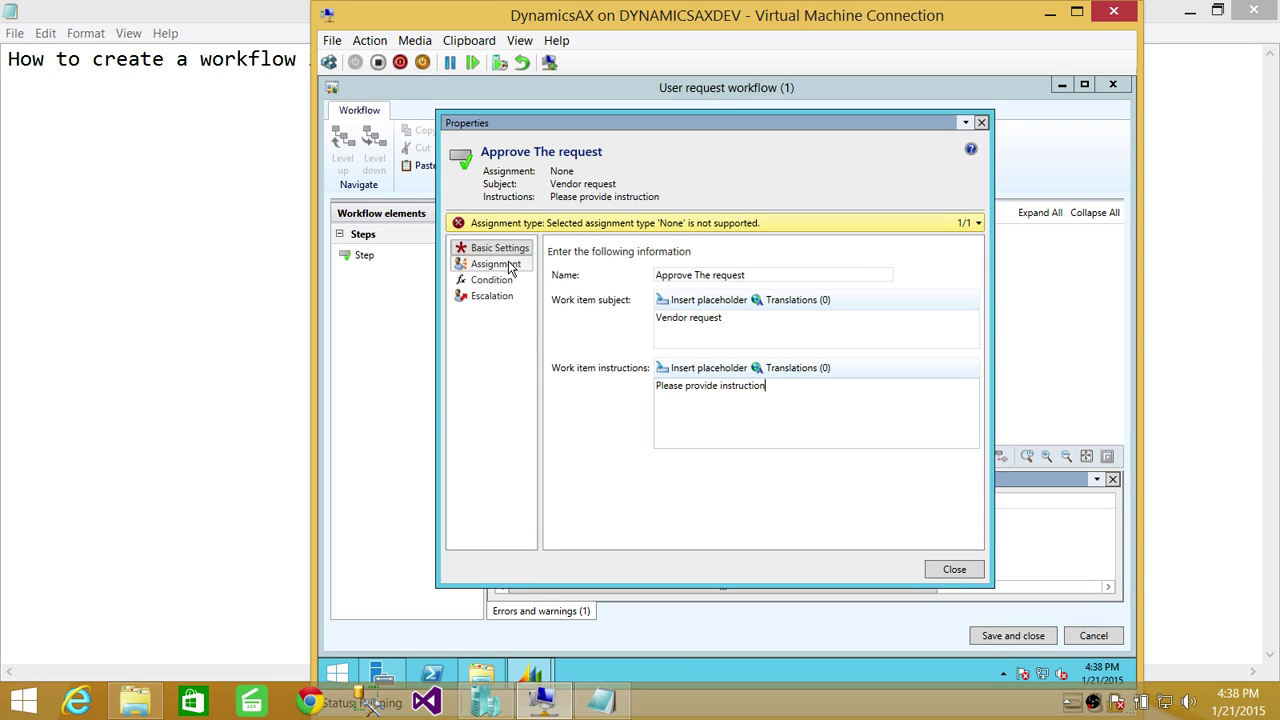
# Set the approval step's assignment type to User and add Admin as the selected user.
pyautogui.click(490, 264)
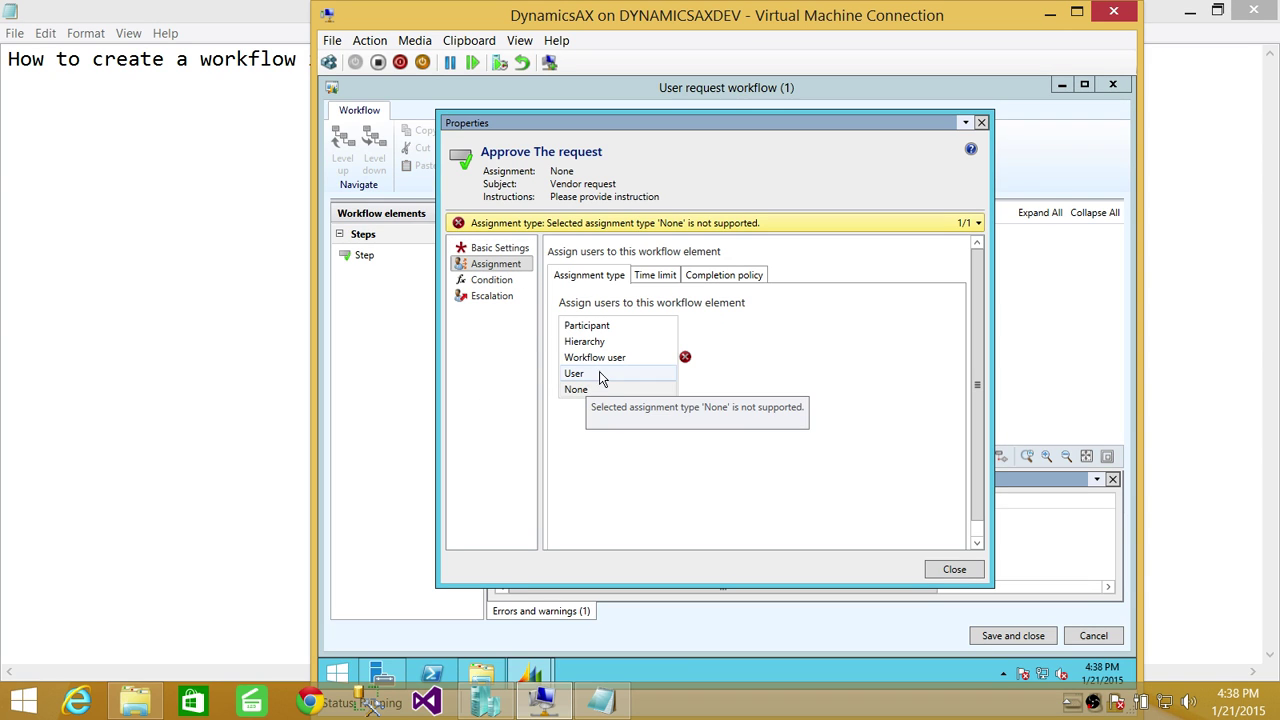
pyautogui.click(606, 373)
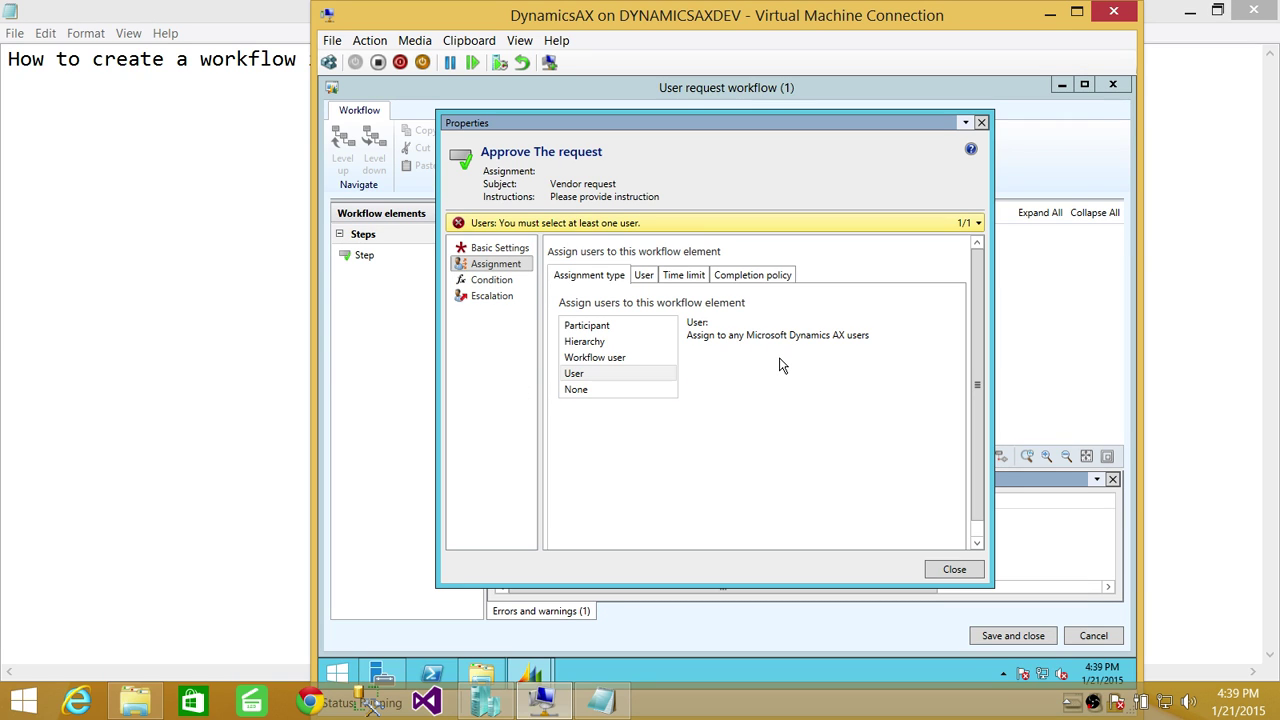
pyautogui.click(645, 279)
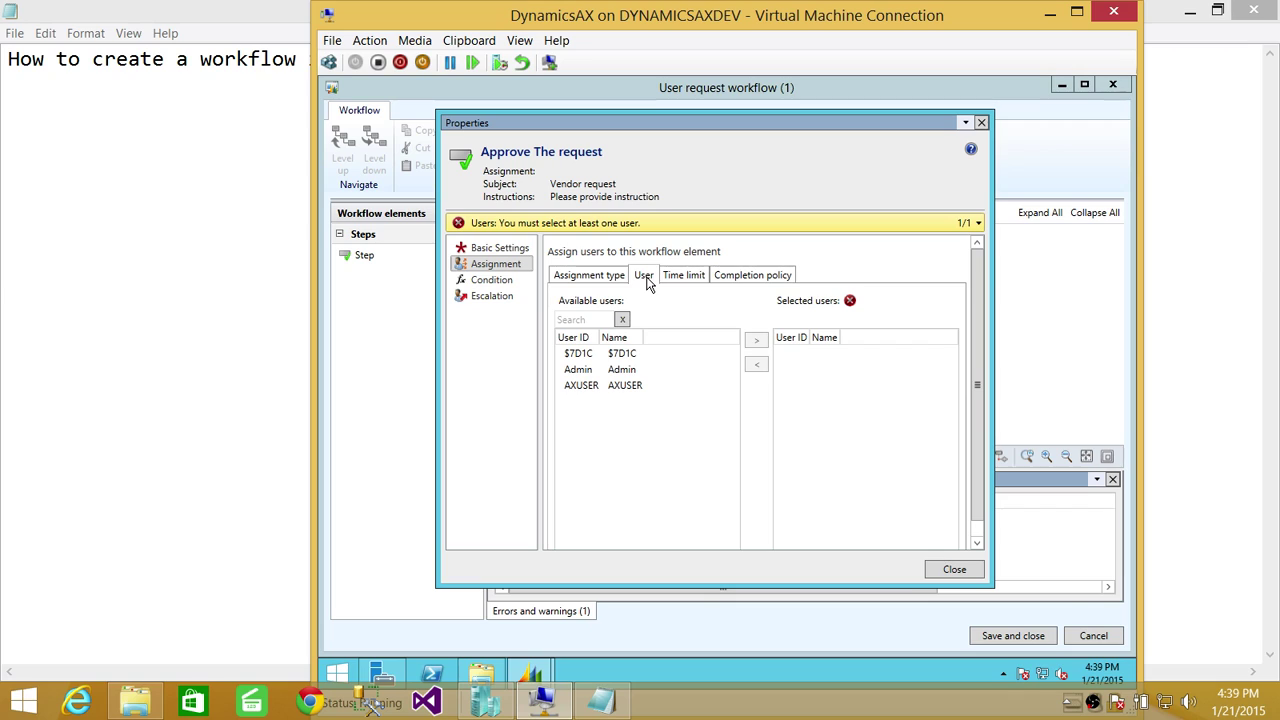
pyautogui.click(628, 374)
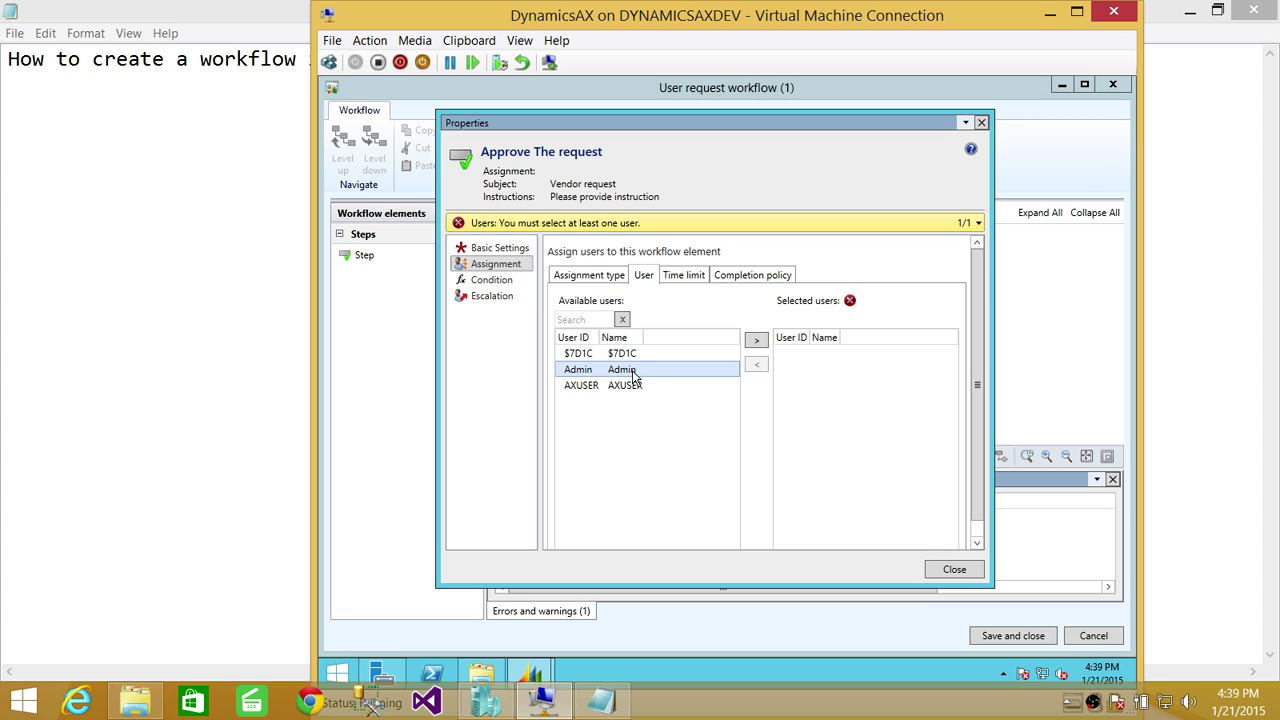
pyautogui.click(757, 345)
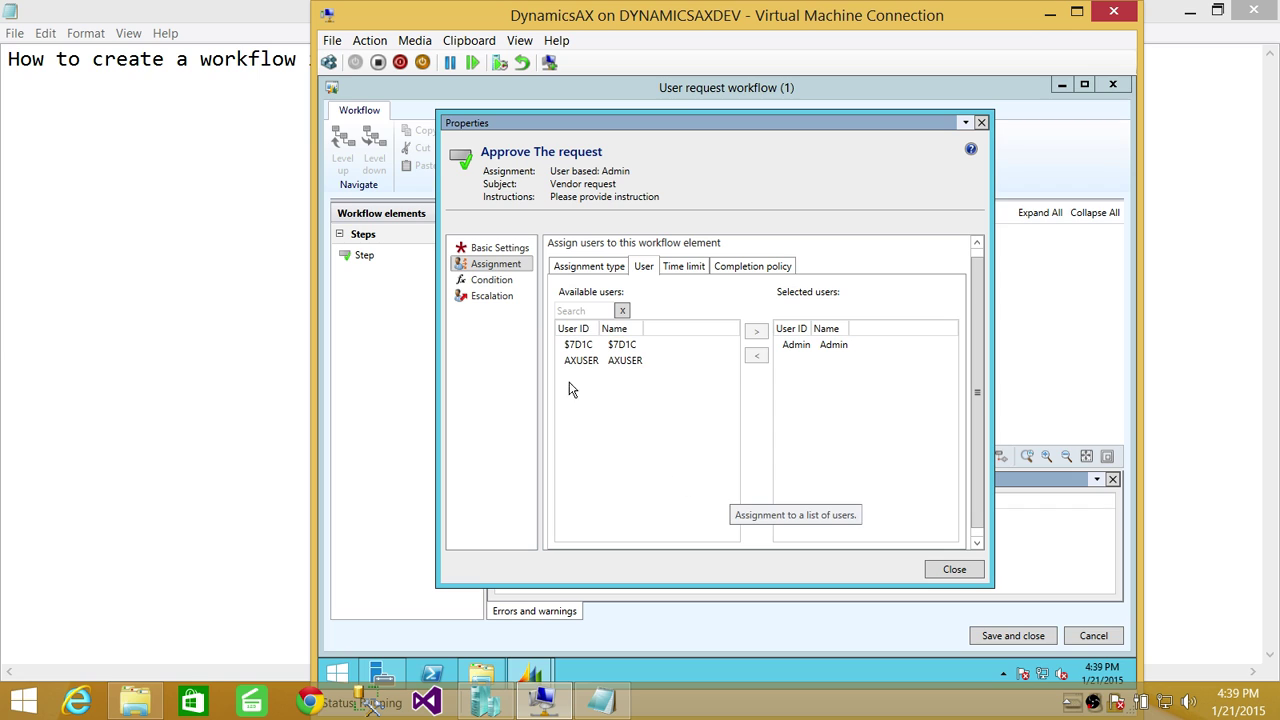
# Review the approval step's time limit and completion policy, and close its properties.
pyautogui.click(683, 270)
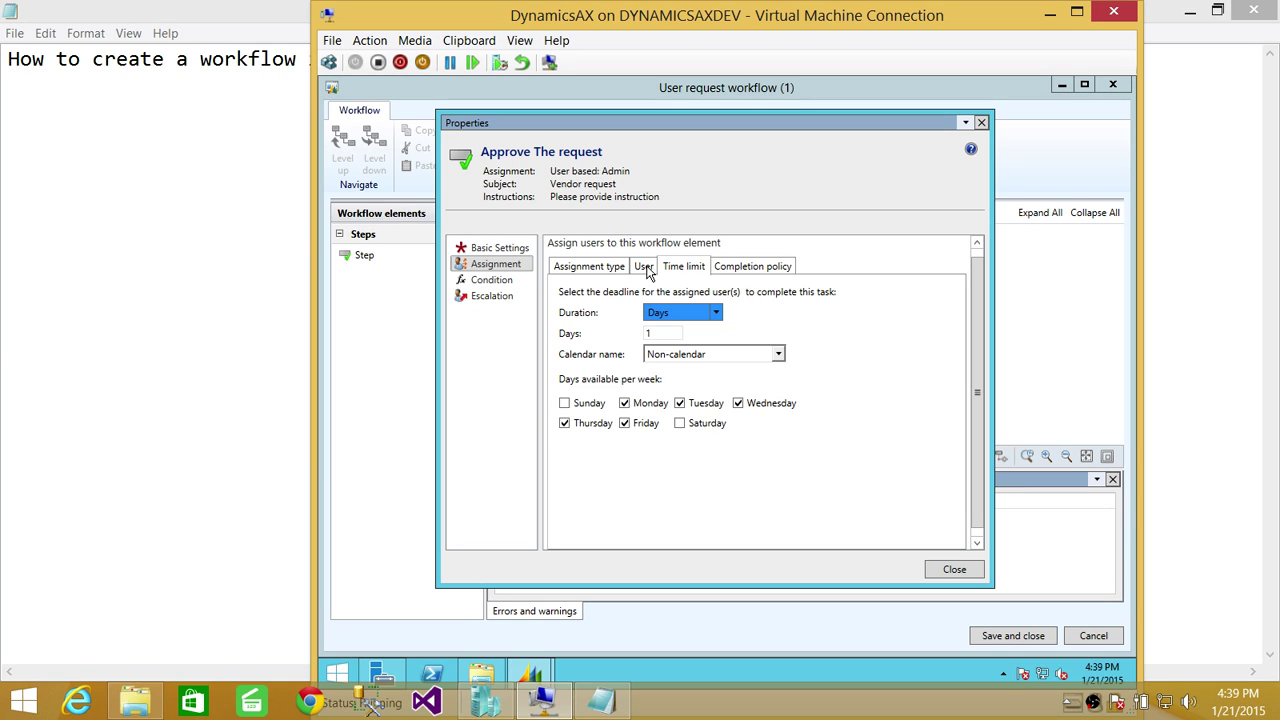
pyautogui.click(756, 268)
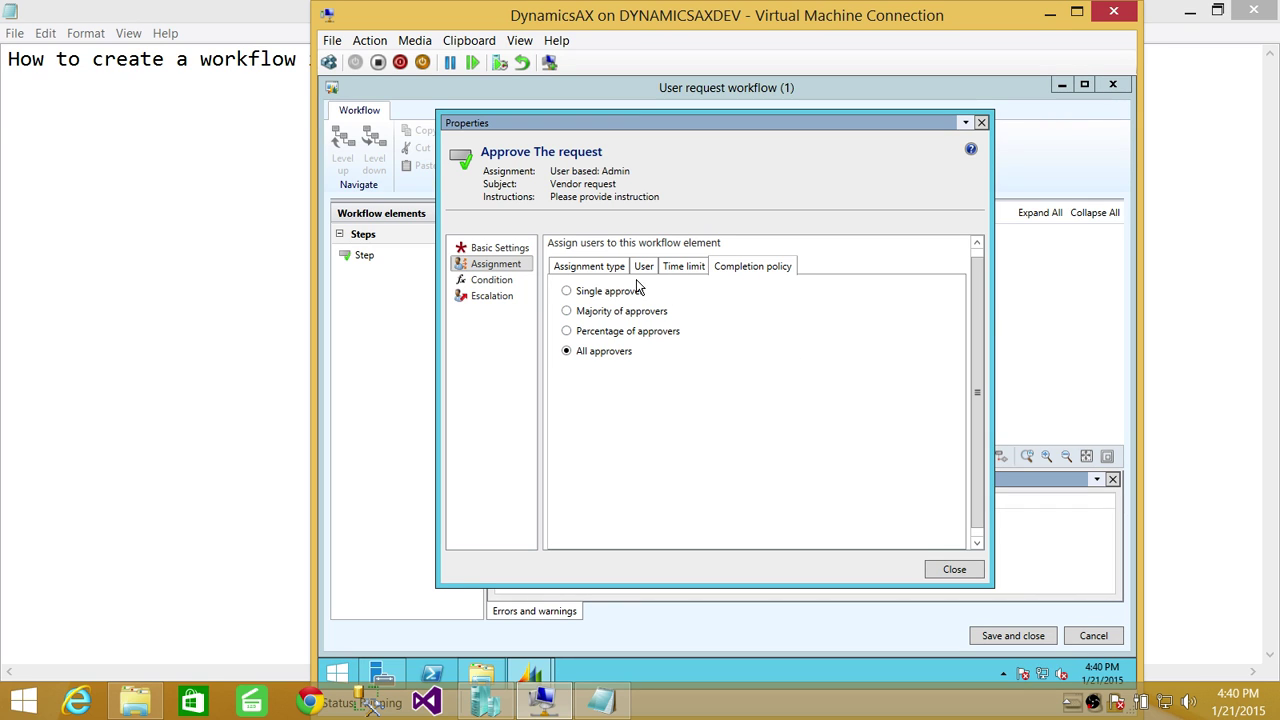
pyautogui.click(955, 569)
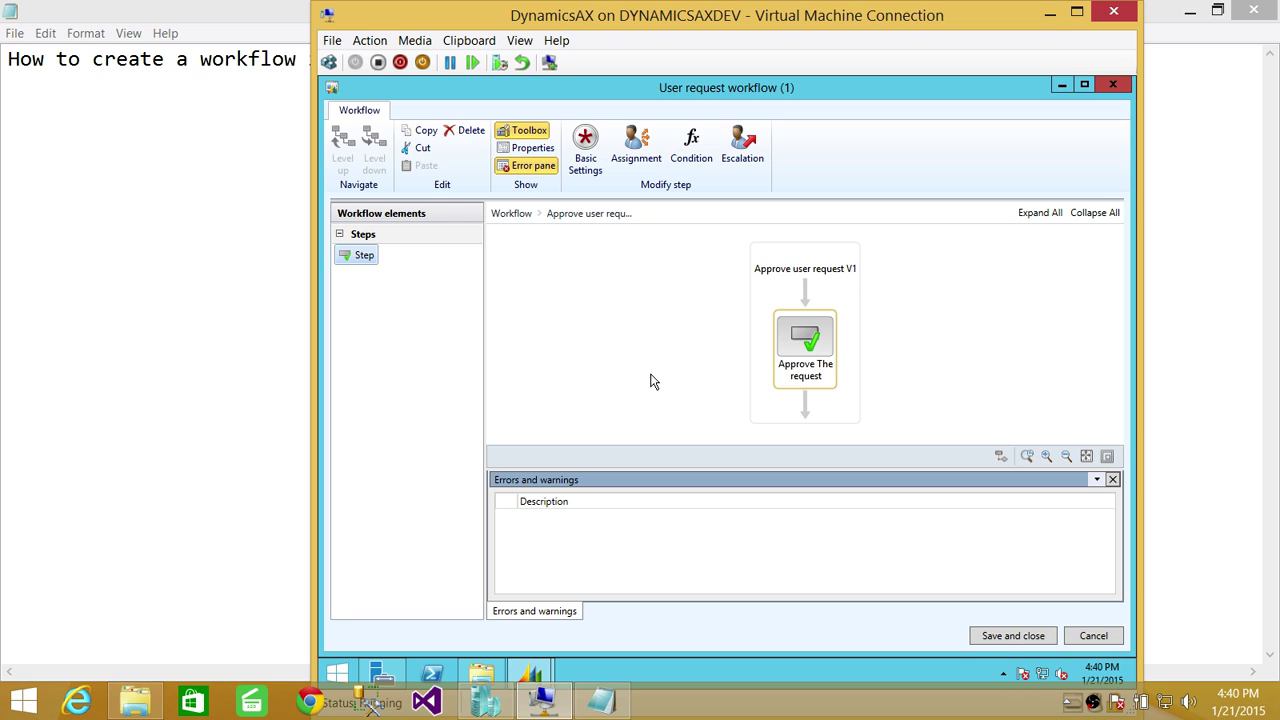
# Save and close the workflow with the version note Version1, activating the new version.
pyautogui.click(1010, 638)
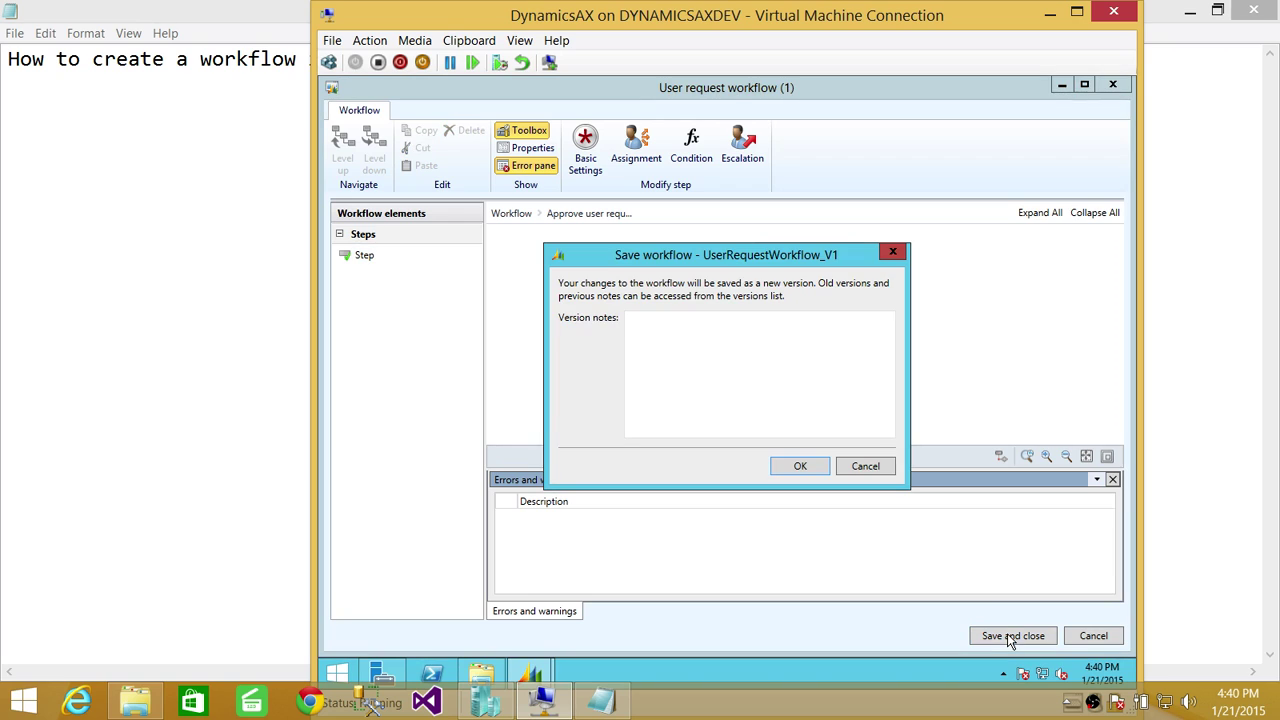
pyautogui.click(686, 353)
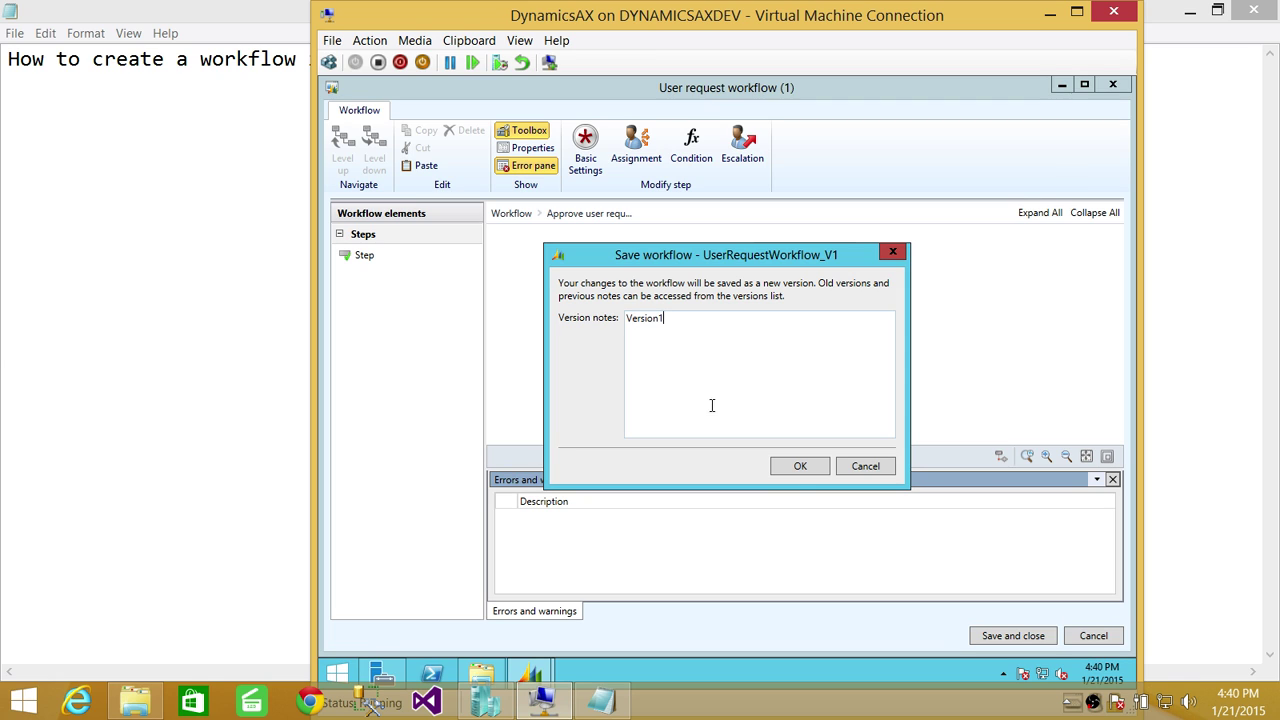
pyautogui.click(790, 470)
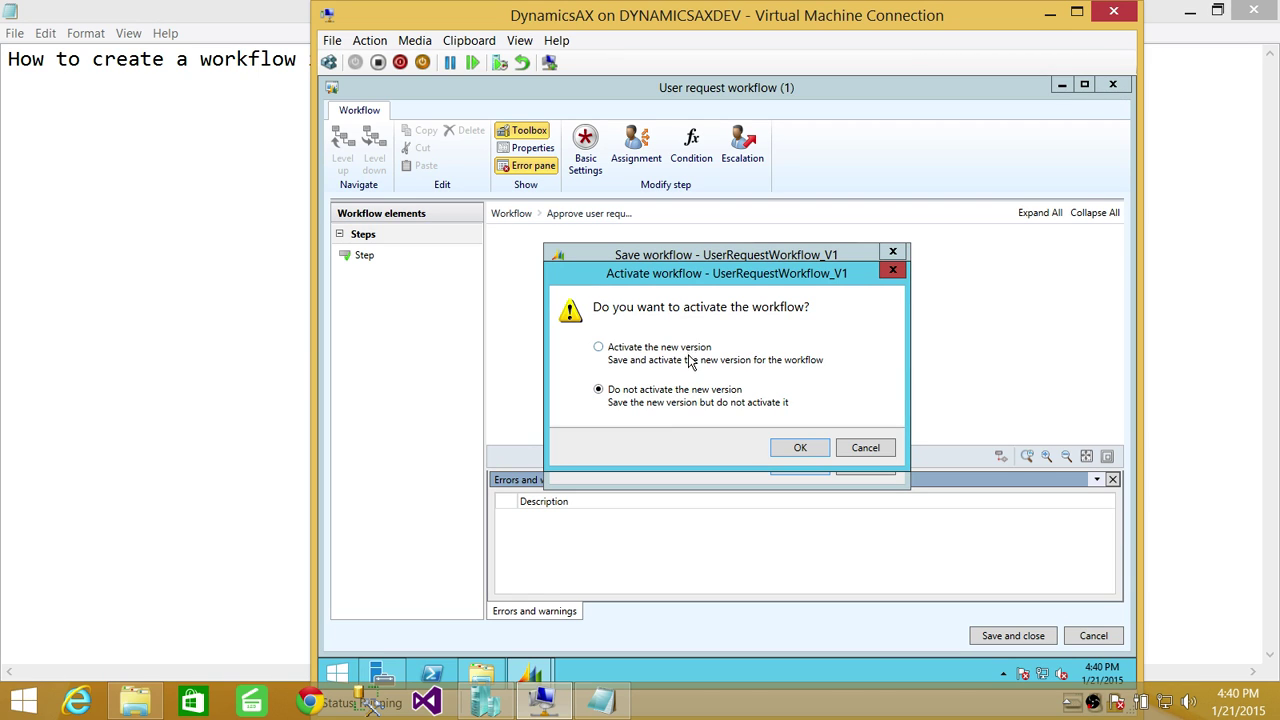
pyautogui.click(626, 356)
pyautogui.click(799, 450)
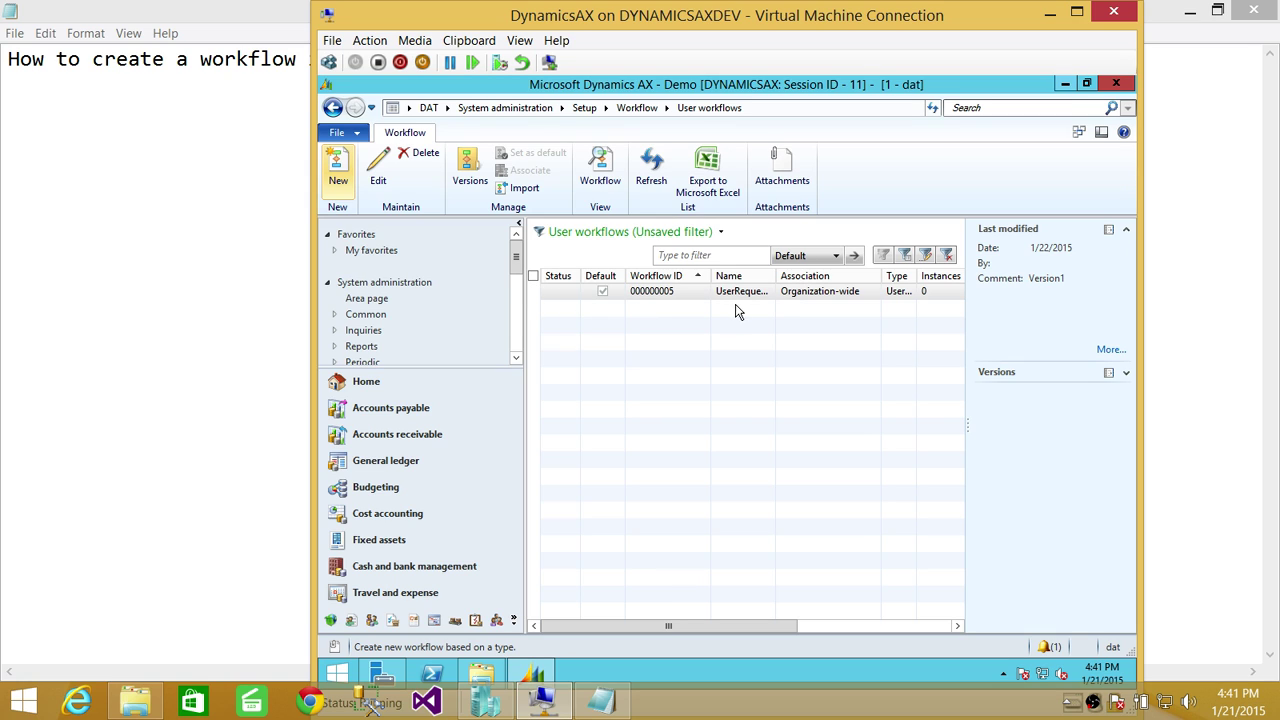
# Examine the saved versions of the user request workflow in the User workflows list, and close the version list.
pyautogui.click(535, 295)
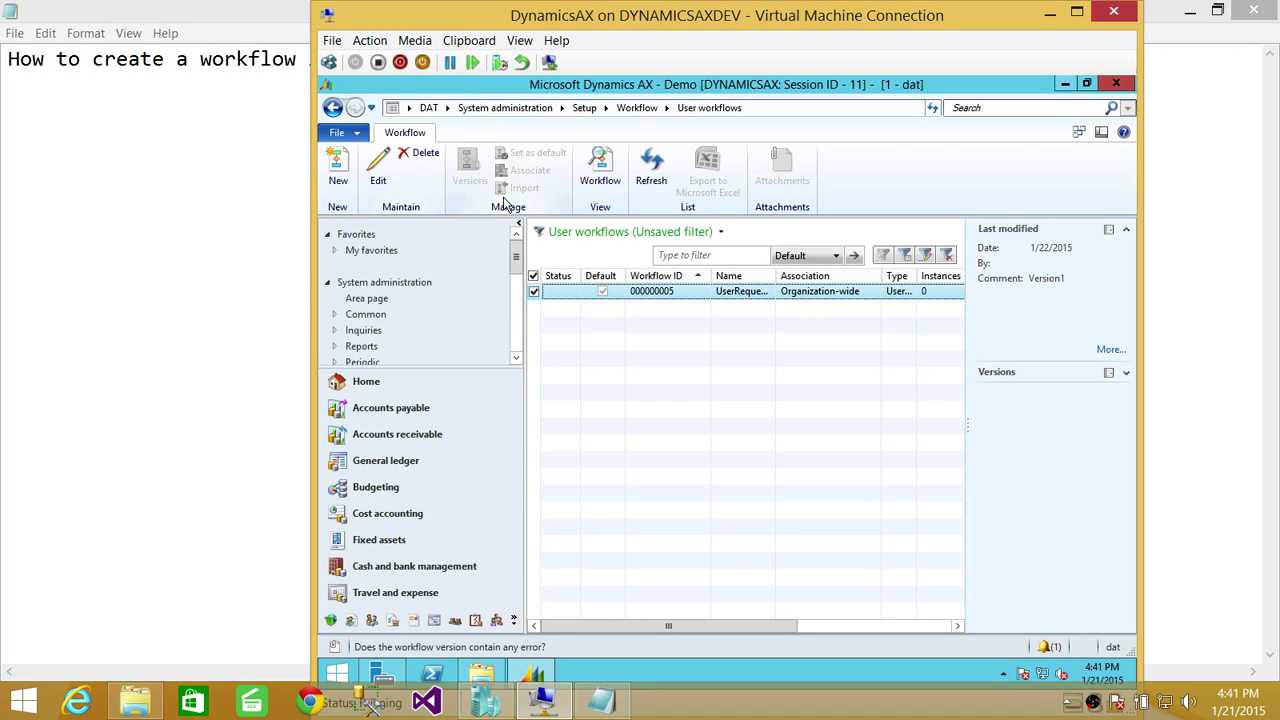
pyautogui.click(534, 291)
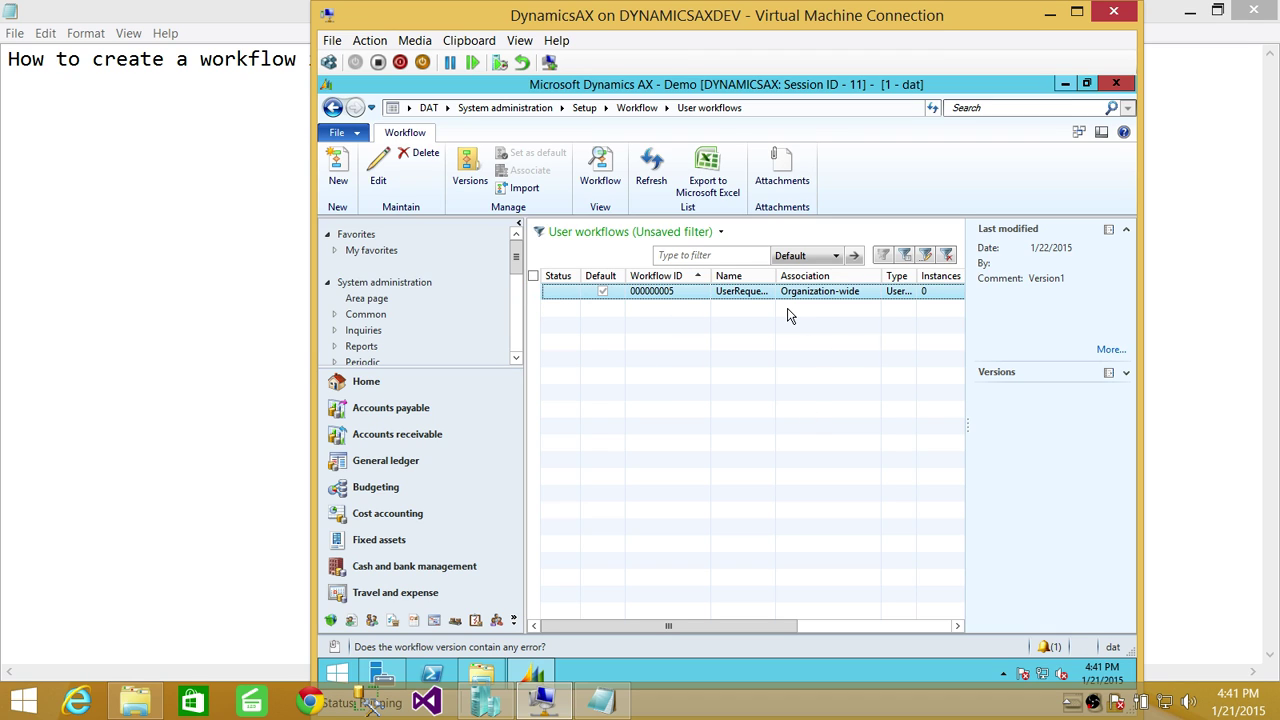
pyautogui.click(470, 178)
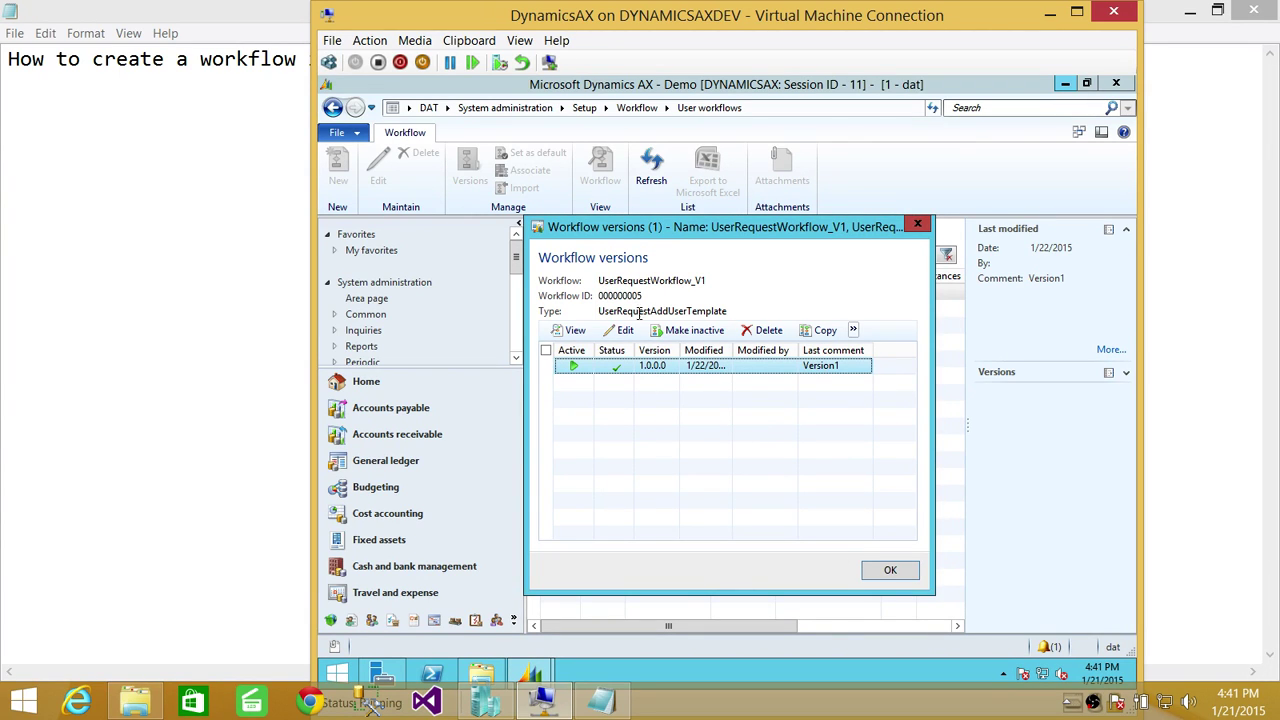
pyautogui.click(891, 571)
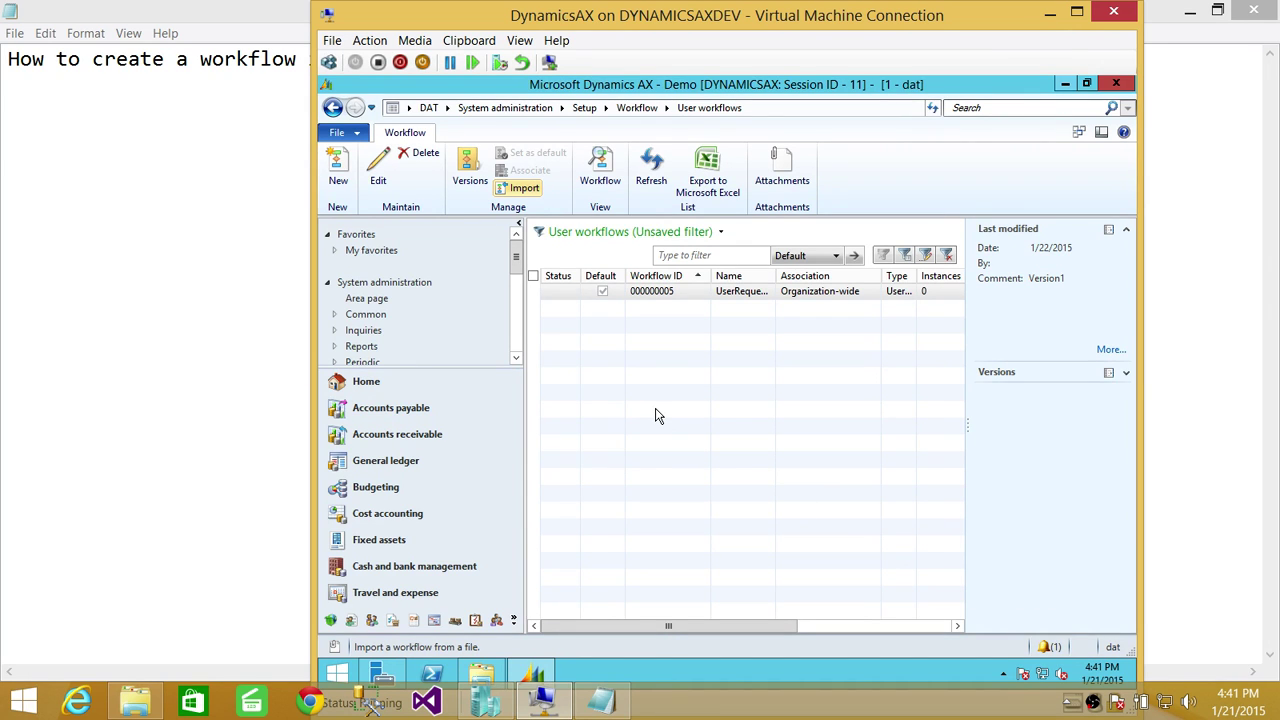
pyautogui.click(470, 165)
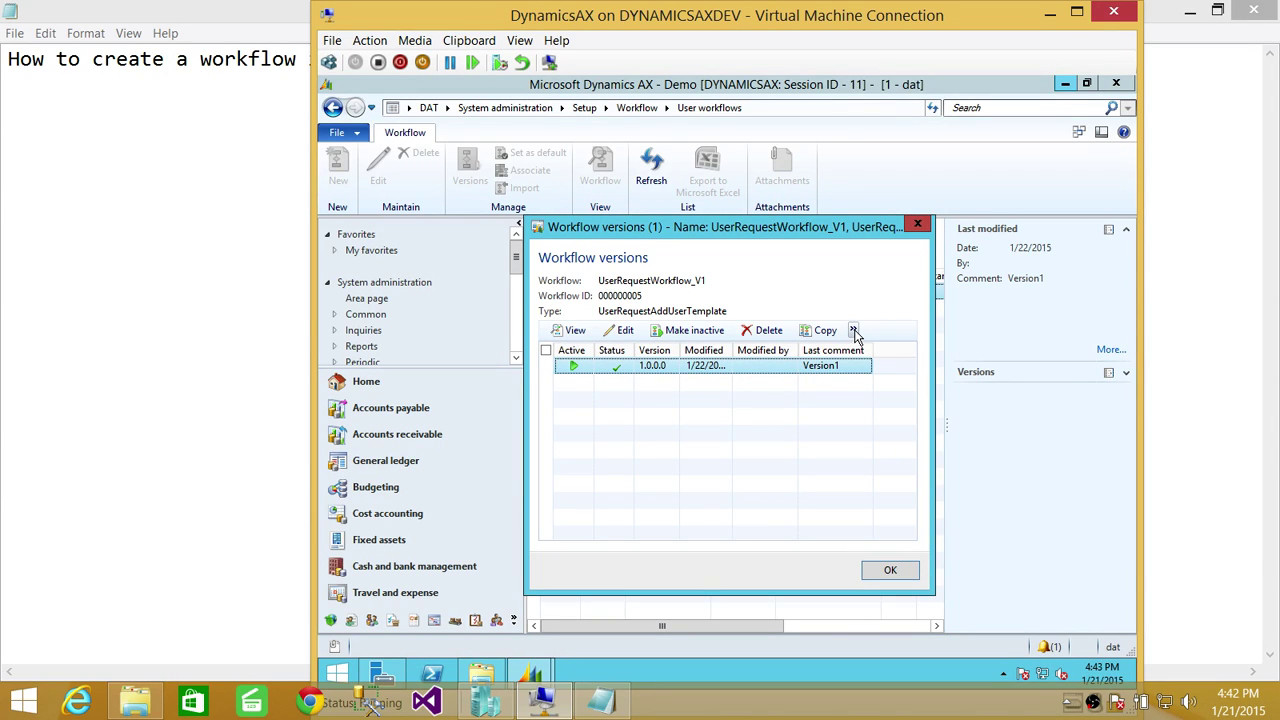
pyautogui.click(854, 332)
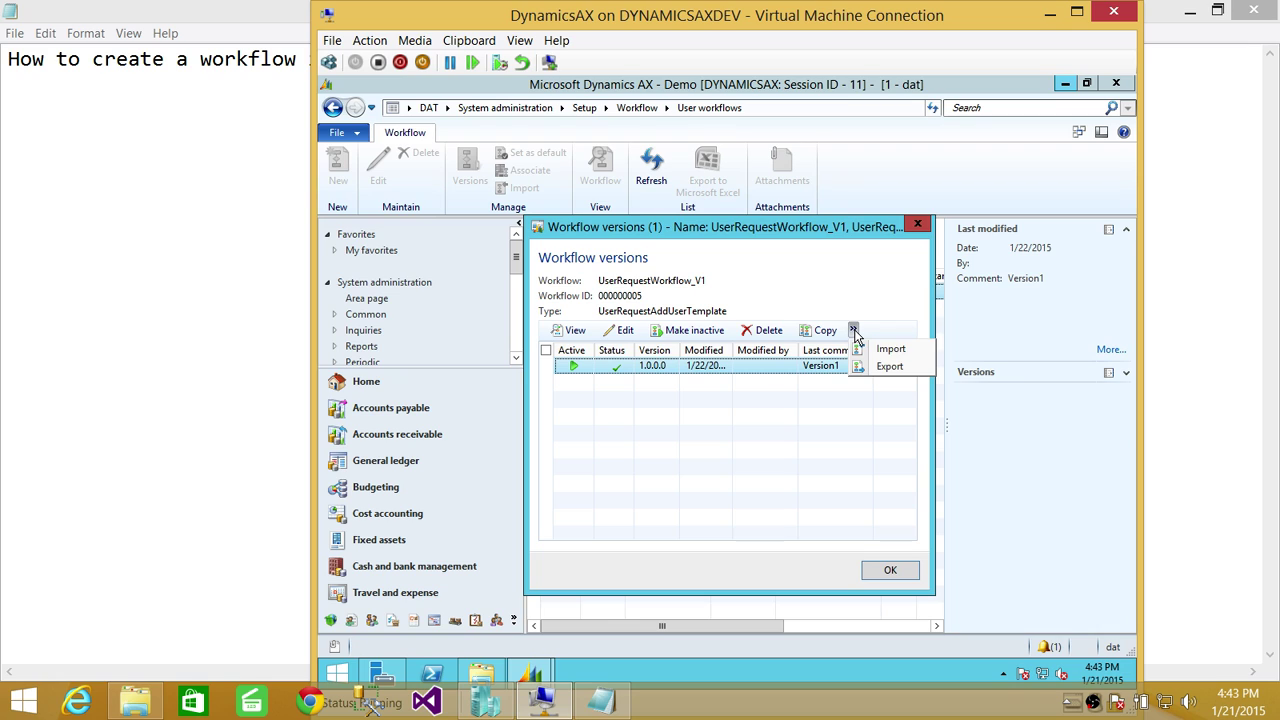
pyautogui.click(901, 377)
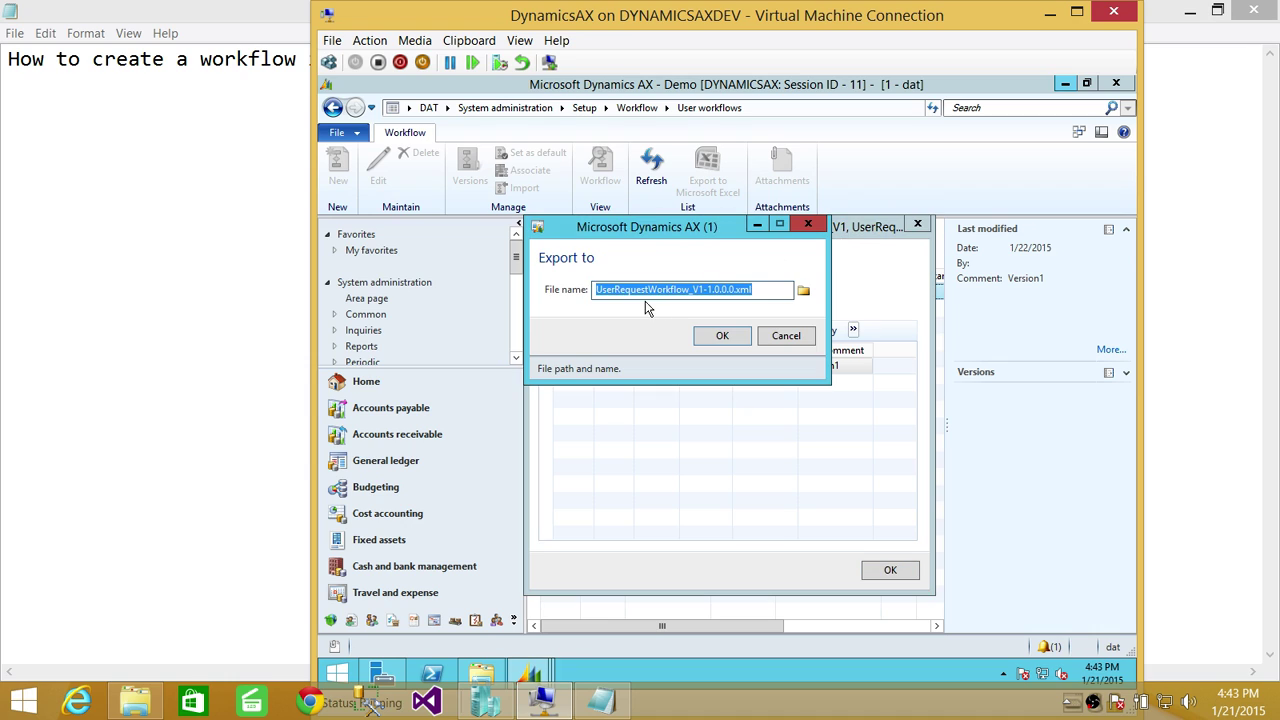
pyautogui.click(804, 290)
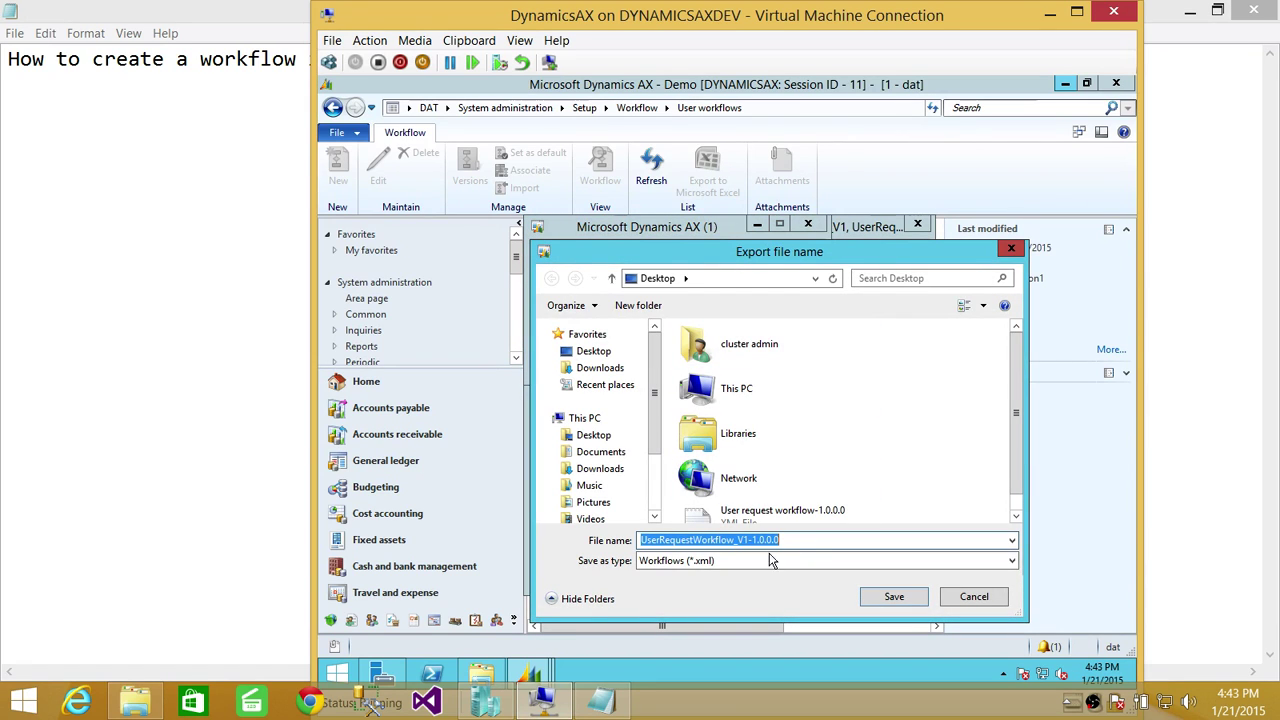
pyautogui.moveTo(1014, 336); pyautogui.dragTo(1013, 403)
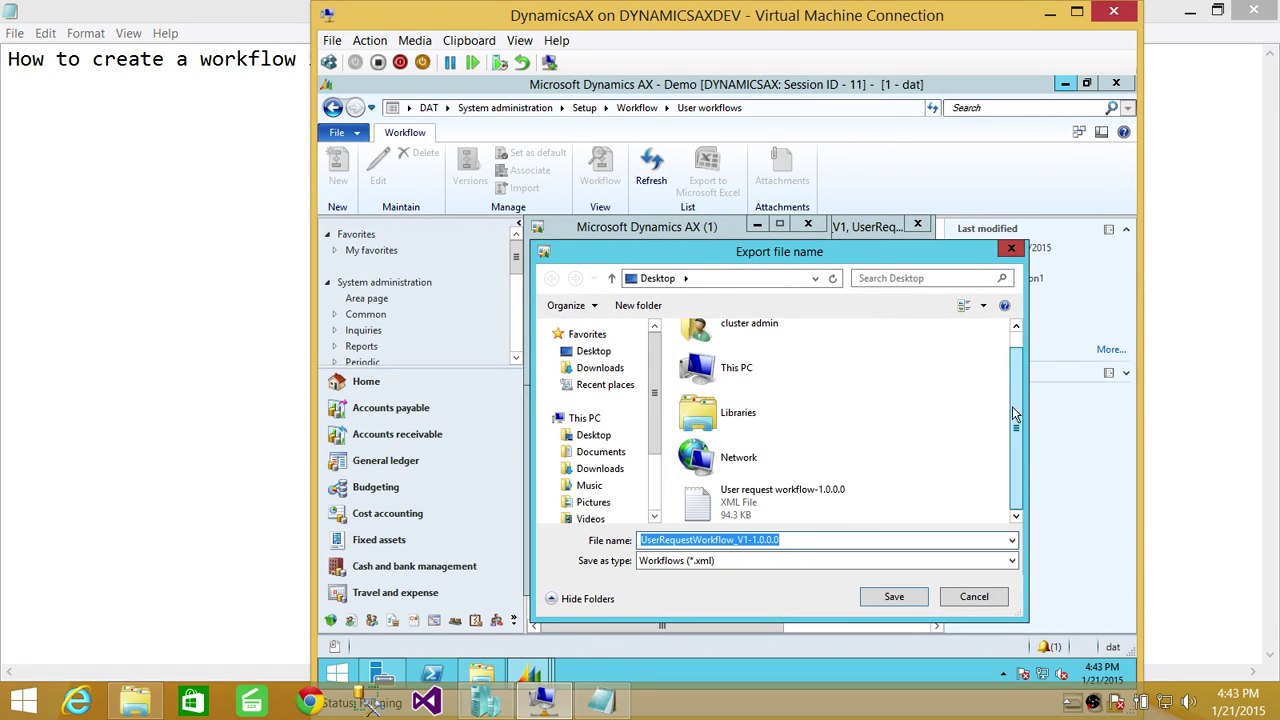
pyautogui.scroll(1, 1015, 400)
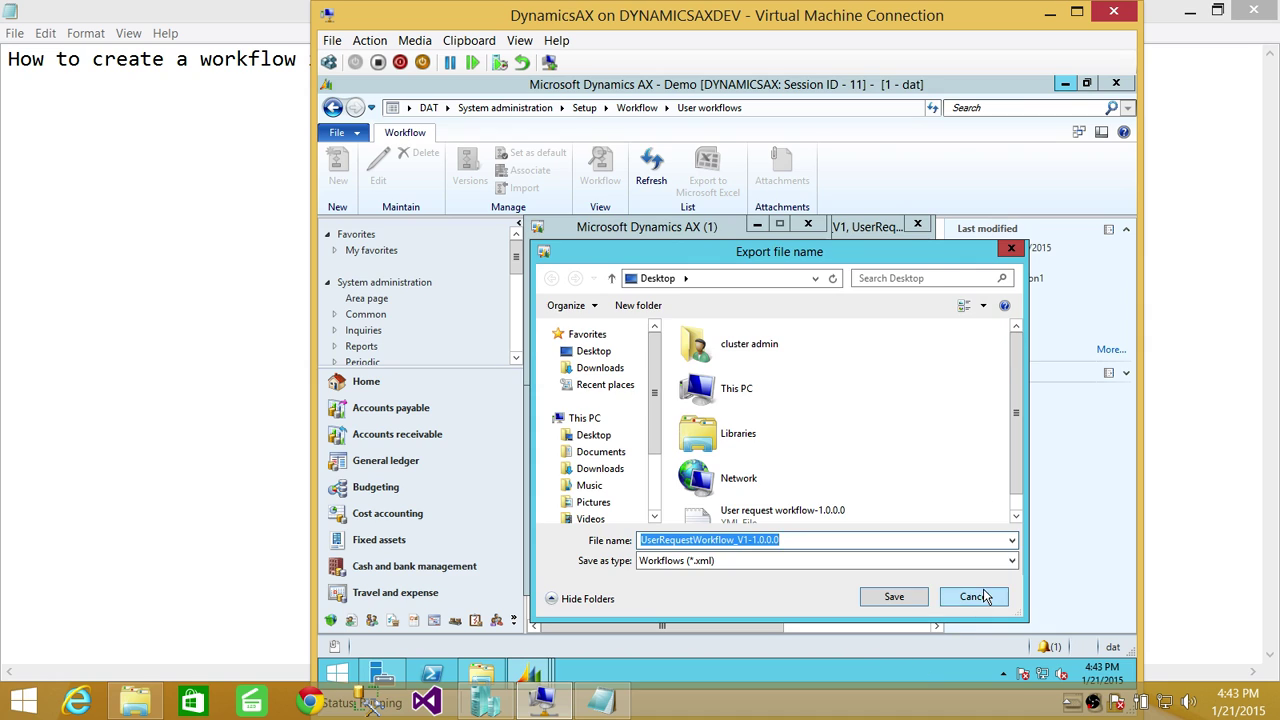
pyautogui.click(983, 597)
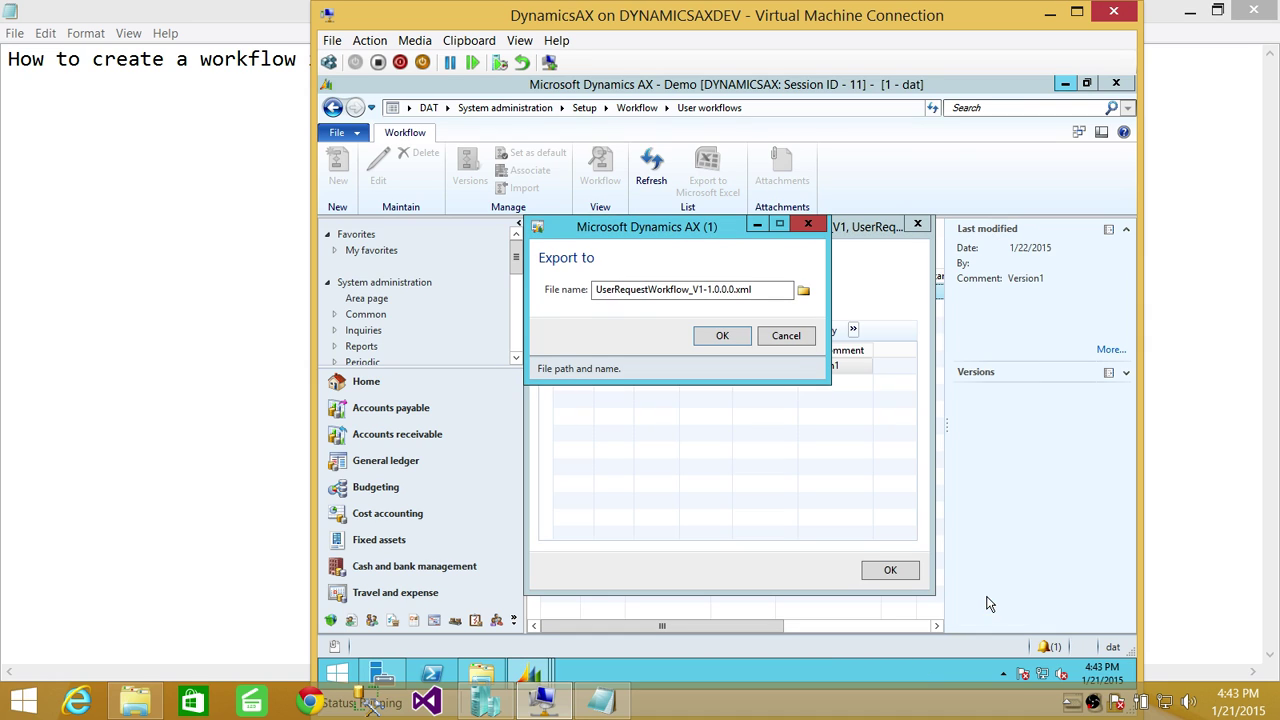
pyautogui.click(787, 338)
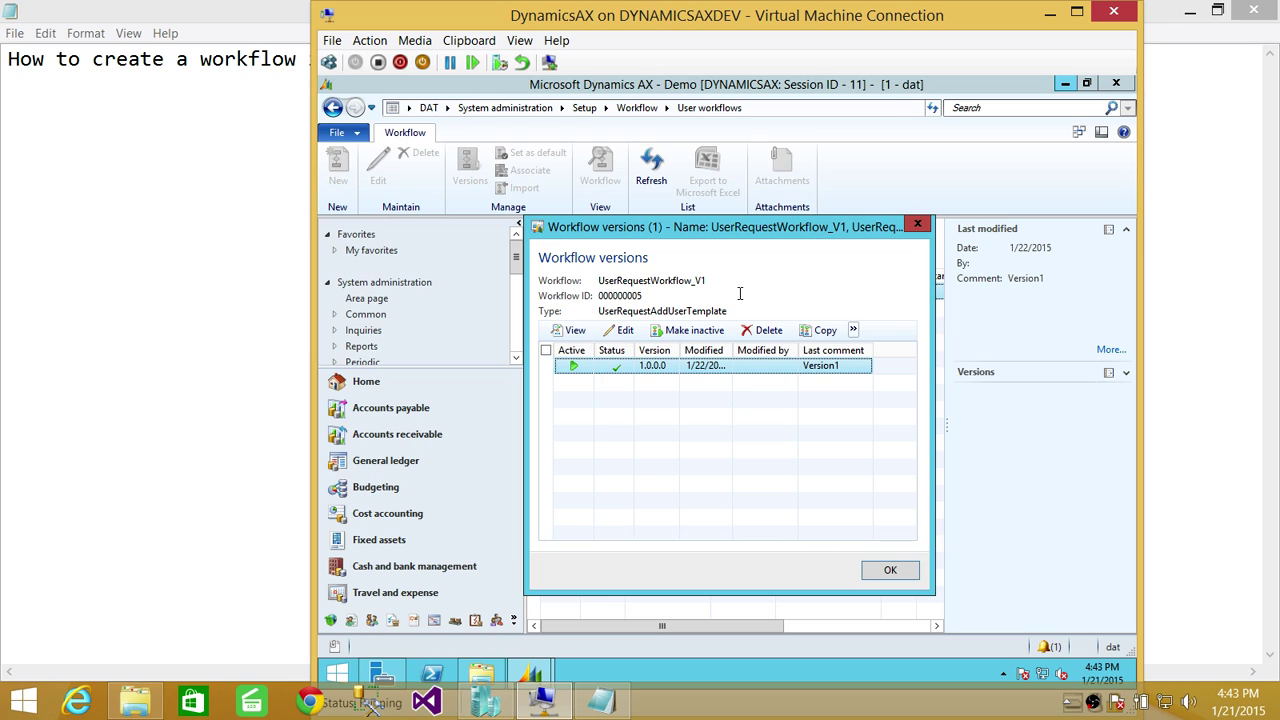
pyautogui.click(918, 224)
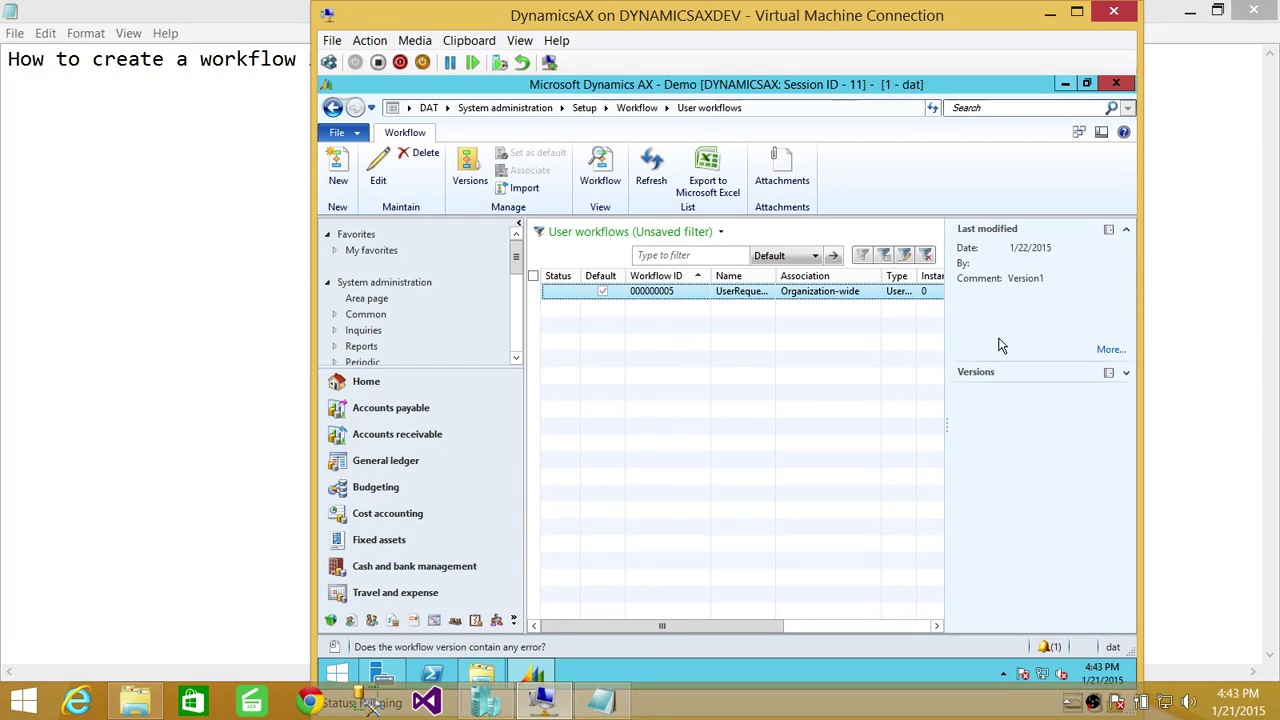
# View the read-only design of the user request workflow, and return to the User workflows list.
pyautogui.click(533, 291)
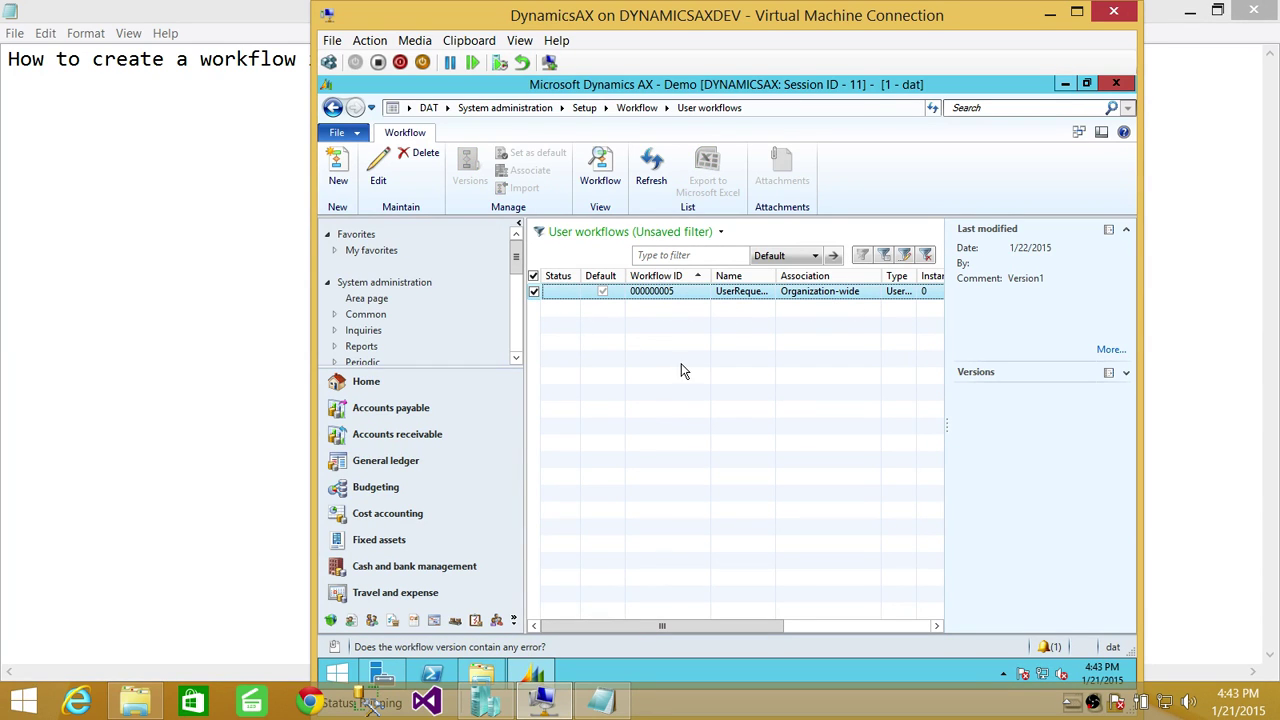
pyautogui.click(606, 170)
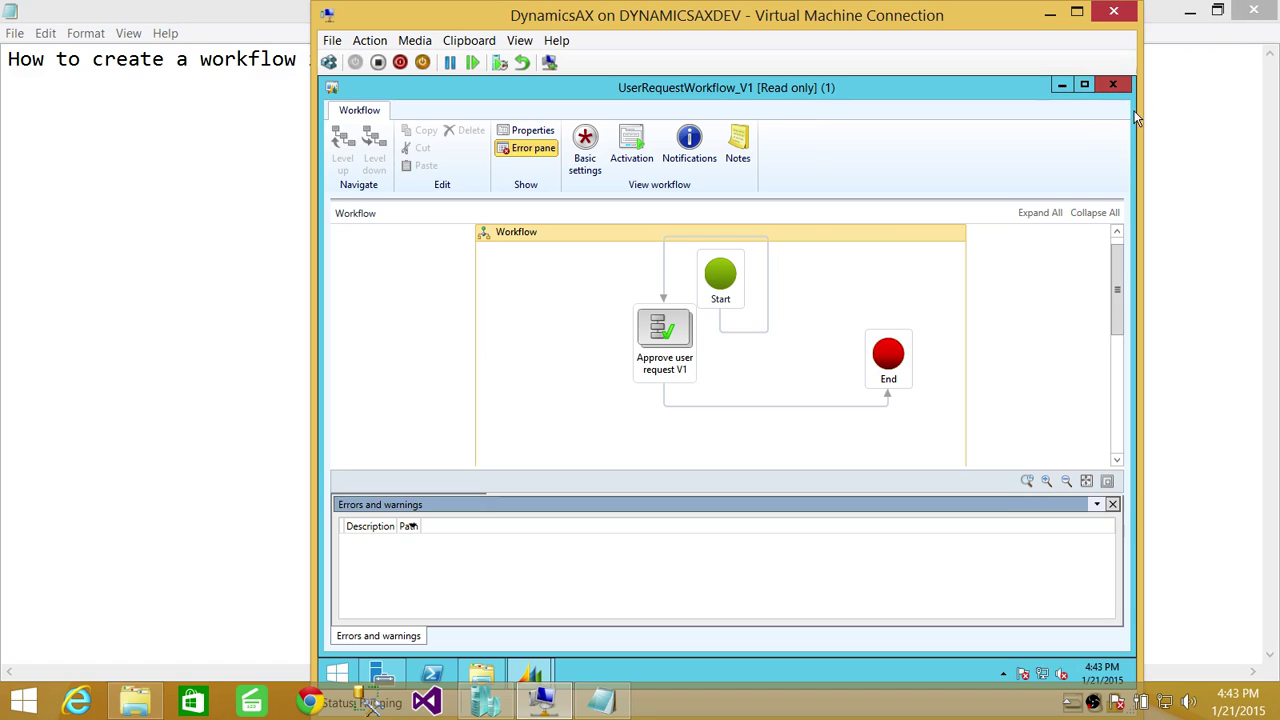
pyautogui.click(1112, 85)
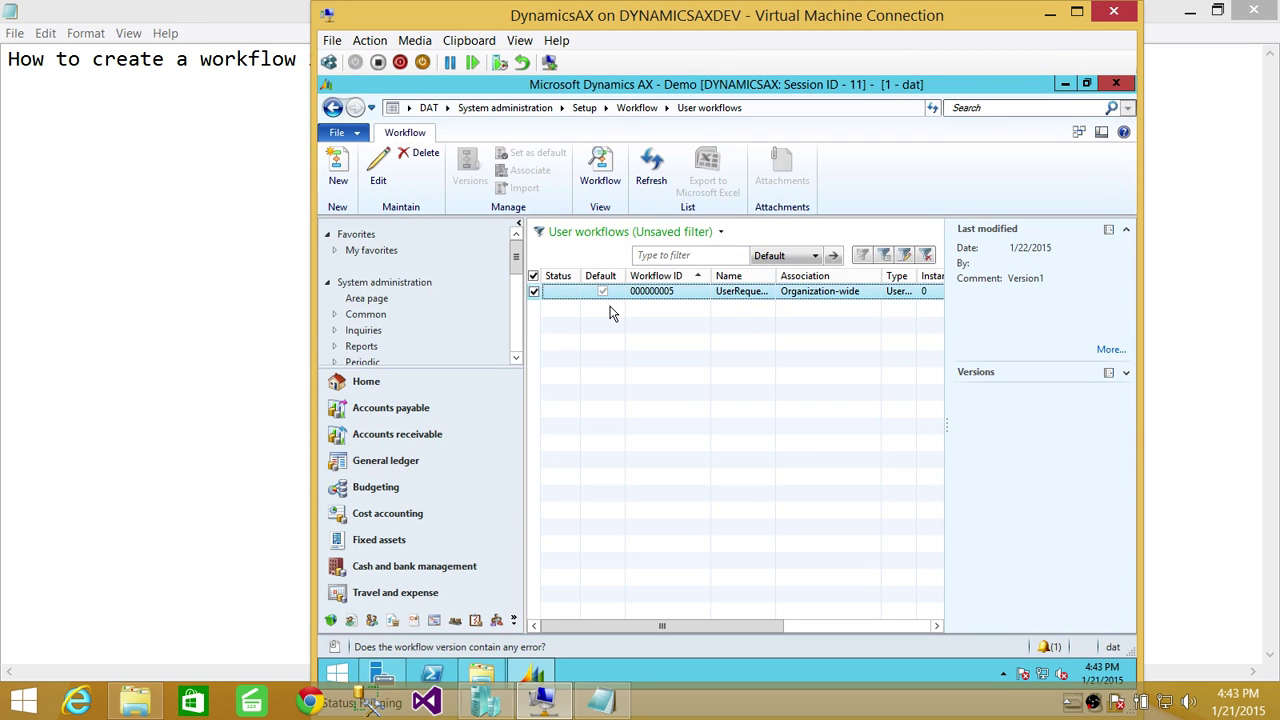